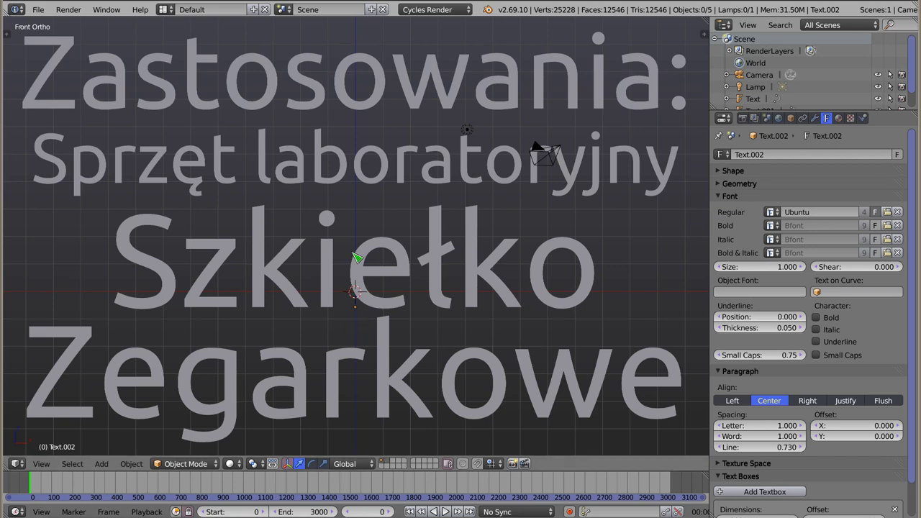
- Delete the three title texts, leaving only Camera and Lamp in the scene
right_click(331, 223)
key("x")
left_click(329, 215)
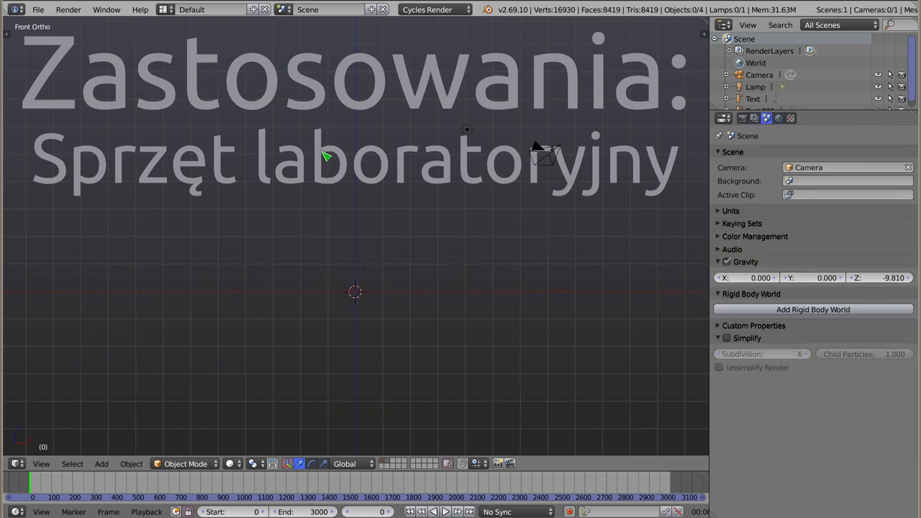
right_click(325, 156)
key("x")
left_click(327, 148)
right_click(344, 85)
key("x")
left_click(344, 78)
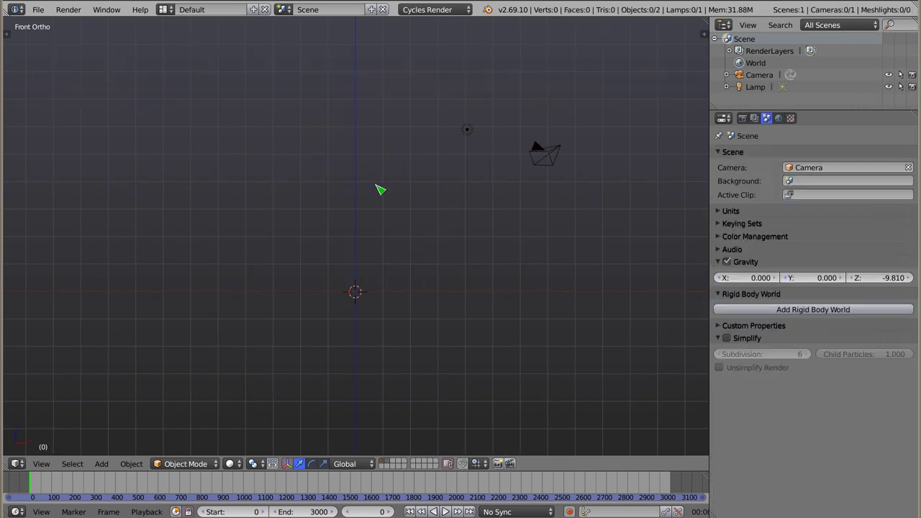
key("shift+a")
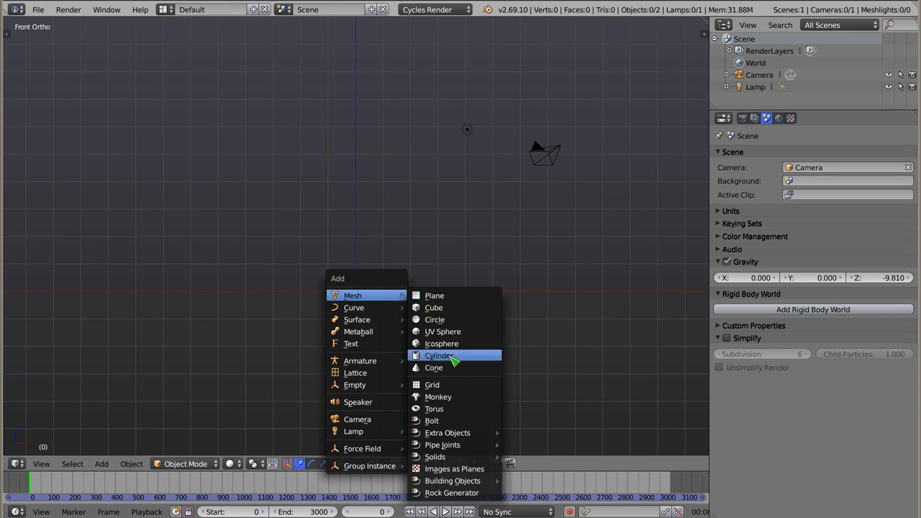
- Add a UV sphere at the origin and zoom in to frame it large
left_click(469, 338)
scroll(358, 286, "up", 1)
scroll(360, 302, "up", 5)
middle_click_drag(365, 348, 388, 212, "shift")
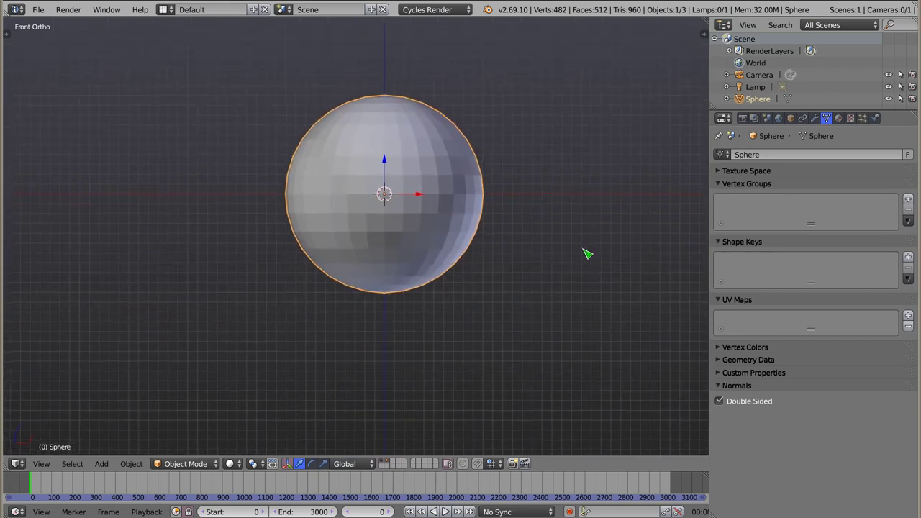
- Select the sphere's top and bottom vertices and enable connected proportional editing with Root falloff
key("Tab")
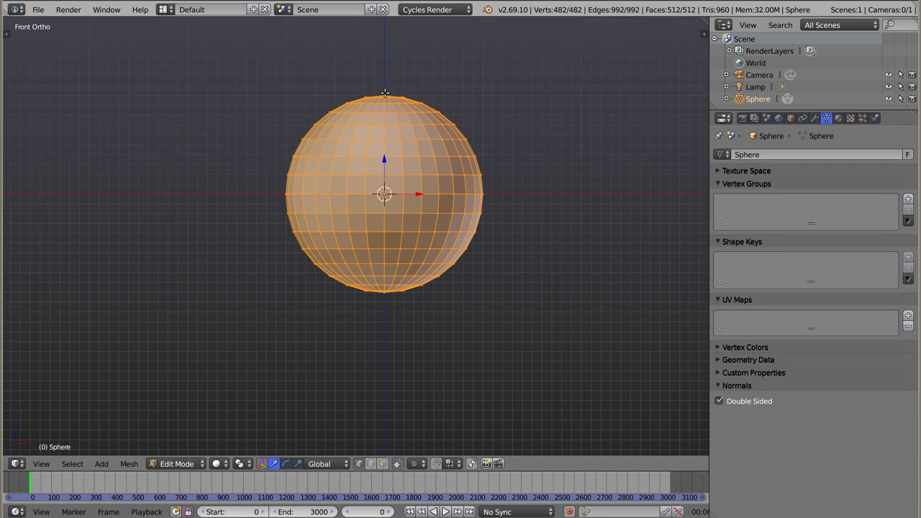
right_click(385, 91)
right_click(384, 297, "shift")
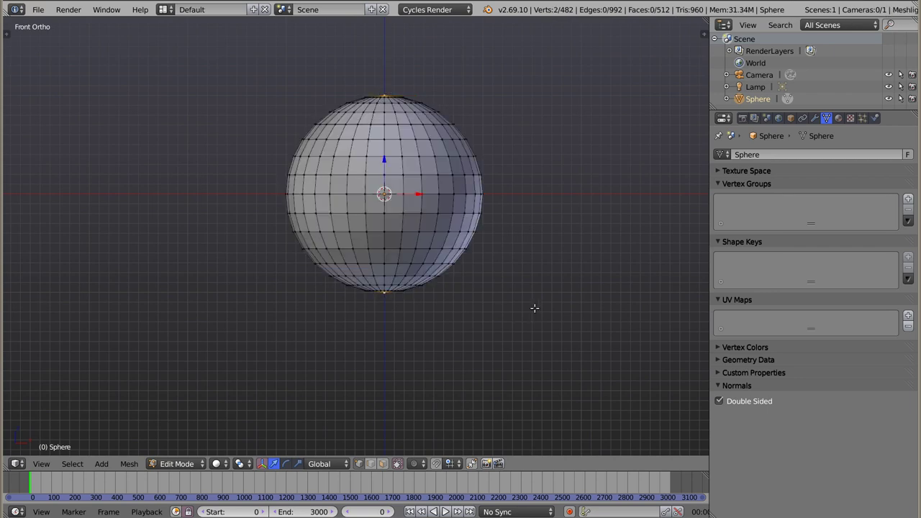
left_click(416, 463)
left_click(449, 411)
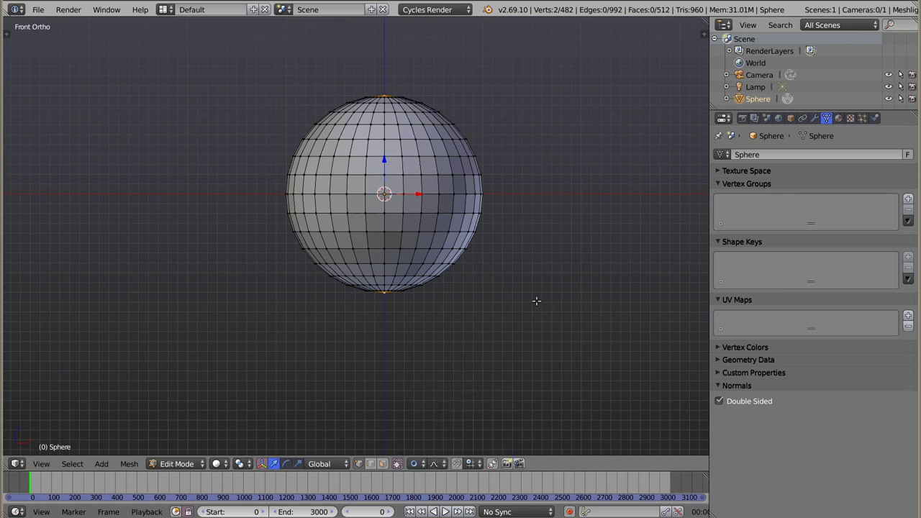
left_click(433, 463)
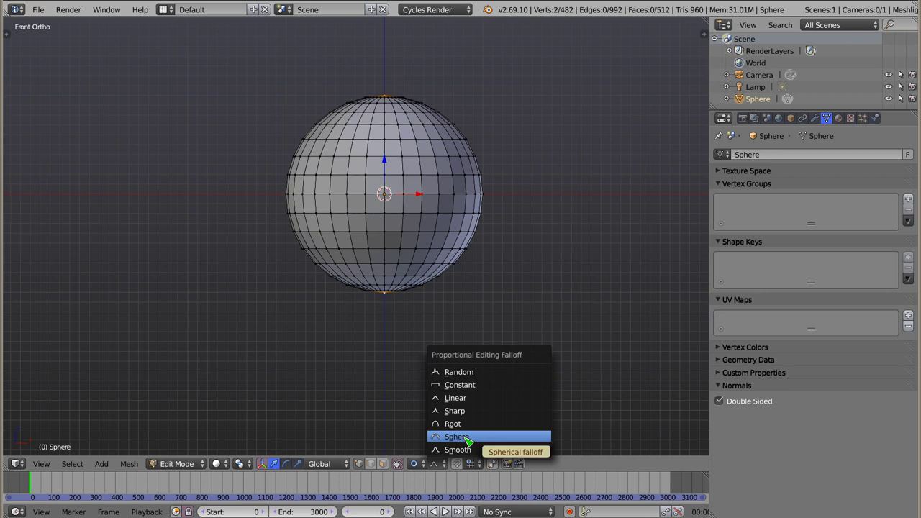
left_click(462, 423)
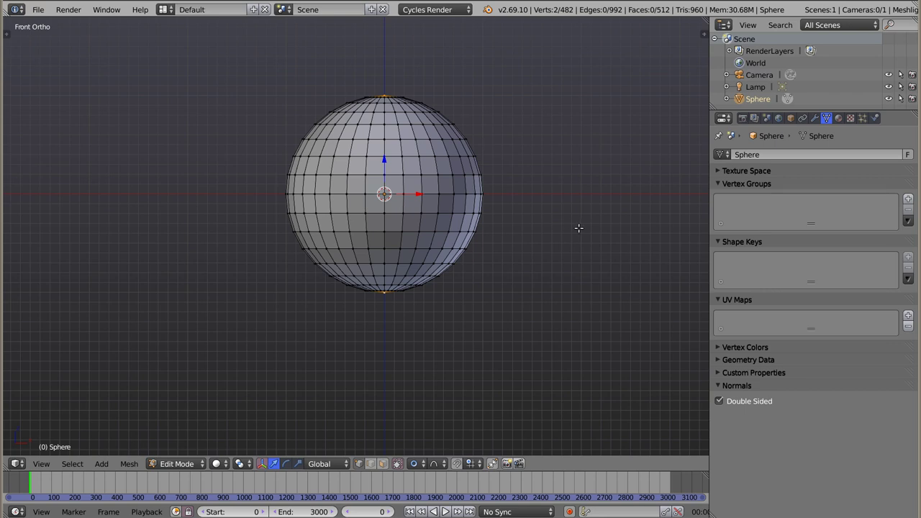
- Scale the poles down along Z to squash the sphere into a flattened oval
key("s")
key("z")
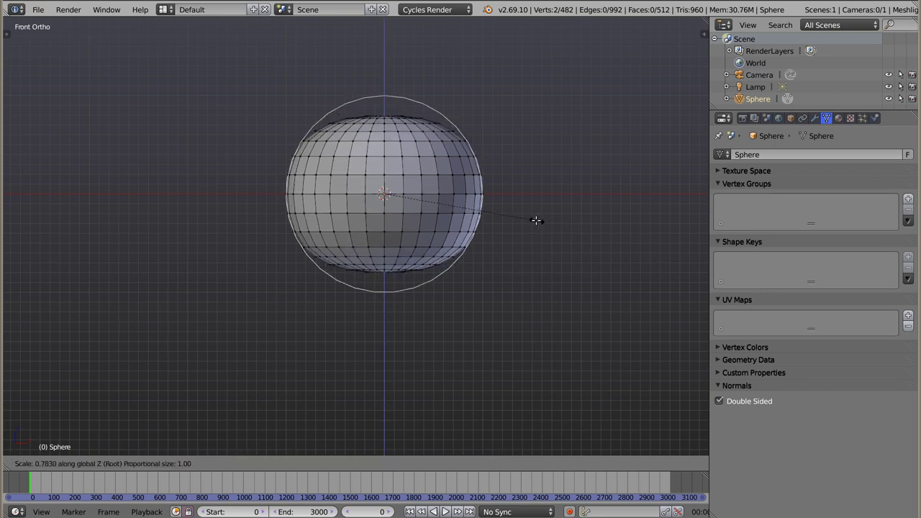
scroll(481, 217, "down", 1)
scroll(478, 219, "down", 5)
scroll(478, 218, "down", 2)
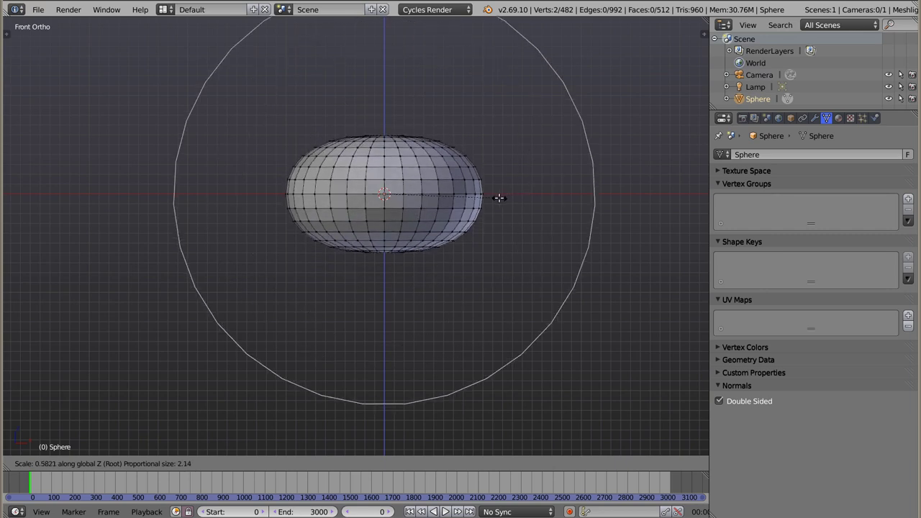
left_click(499, 198)
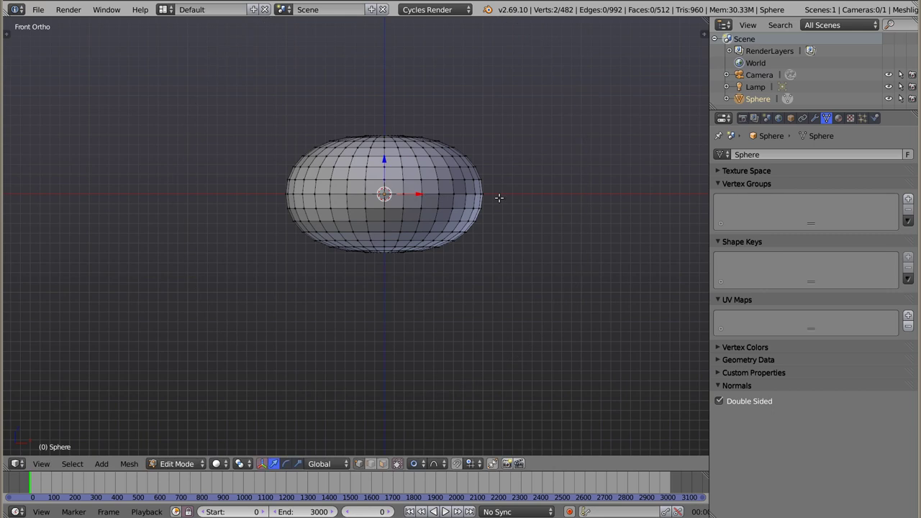
middle_click_drag(365, 147, 372, 178)
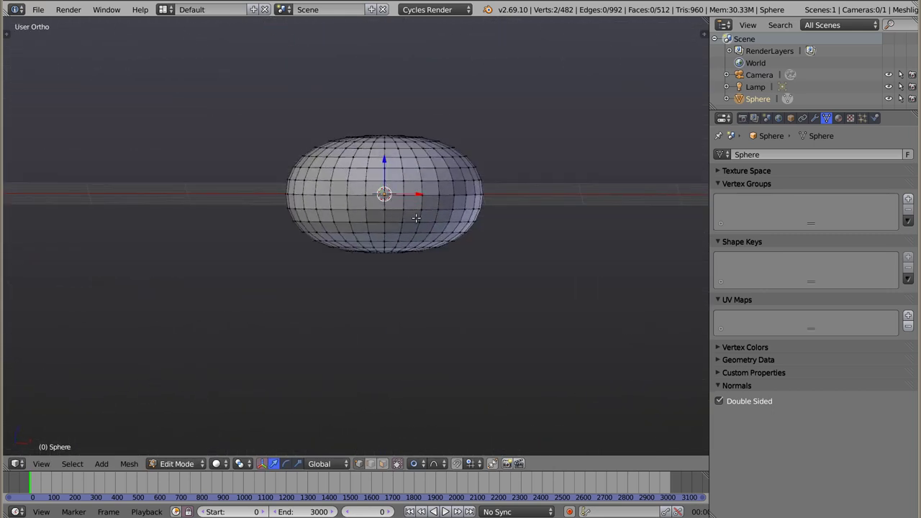
- In front wireframe view, delete the sphere's upper-half vertices to leave a bowl
key("KP_1")
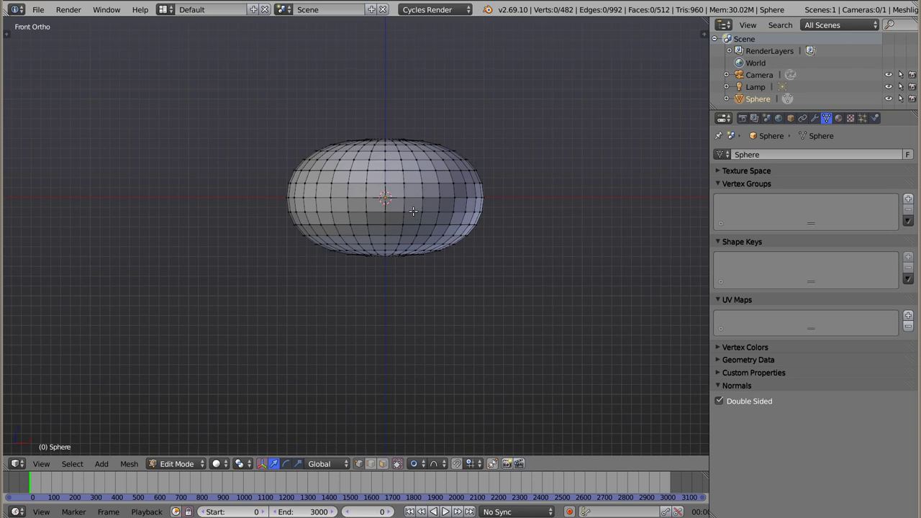
key("z")
key("Tab")
key("Tab")
key("a")
key("a")
key("b")
mouse_move(227, 106)
left_mouse_down()
mouse_move(563, 239)
mouse_move(563, 225)
left_mouse_up()
key("x")
left_click(533, 207)
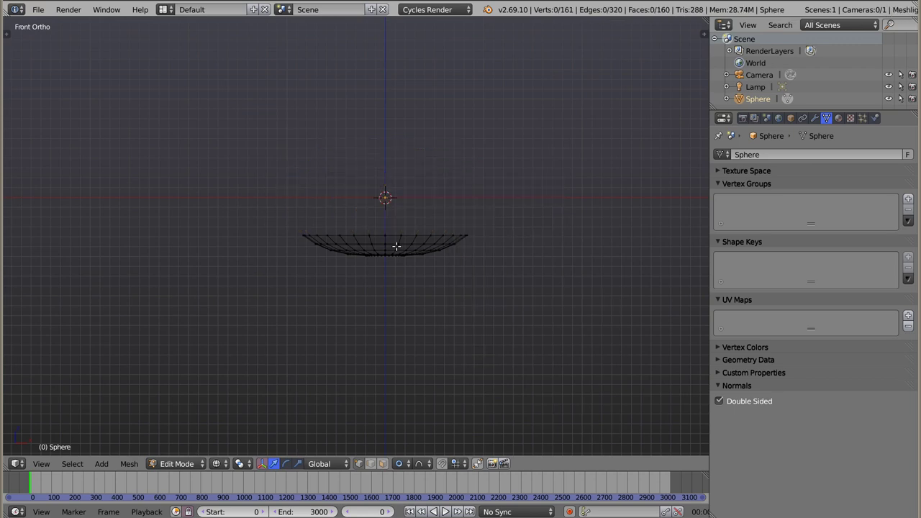
- Raise the whole bowl mesh toward the origin and turn proportional editing off
key("Tab")
key("Tab")
key("a")
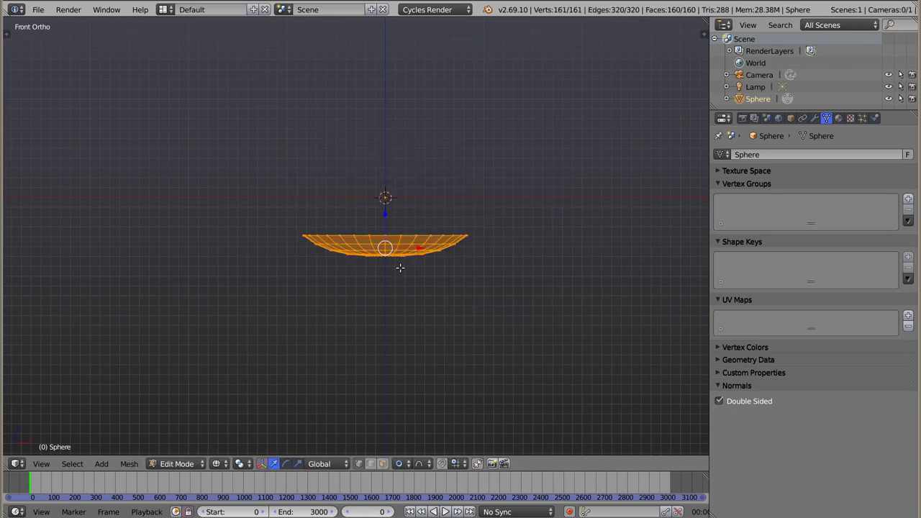
key("g")
left_click(385, 198)
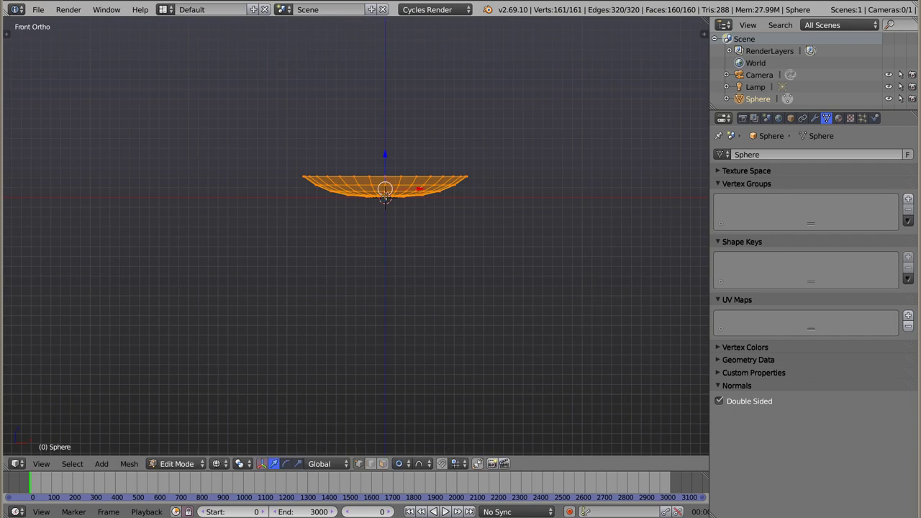
left_click(402, 464)
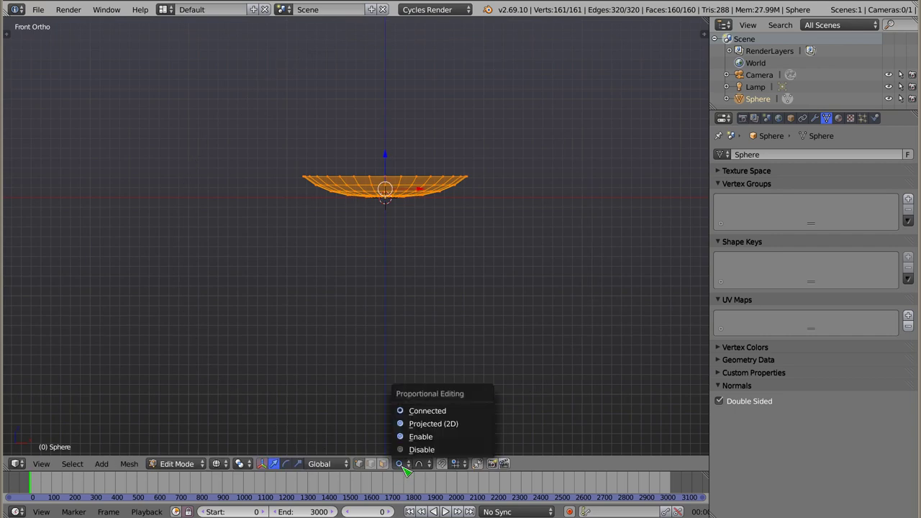
left_click(409, 451)
key("Tab")
mouse_move(411, 175)
middle_mouse_down()
mouse_move(372, 185)
mouse_move(381, 229)
mouse_move(399, 204)
mouse_move(386, 220)
mouse_move(384, 203)
middle_mouse_up()
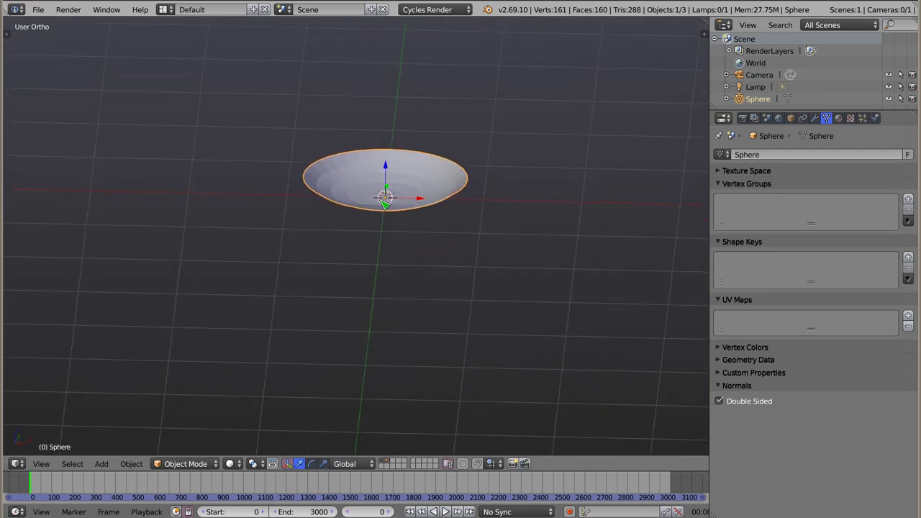
- Add level-3 Subdivision Surface to the bowl, with render subdivisions also at 3
key("ctrl+3")
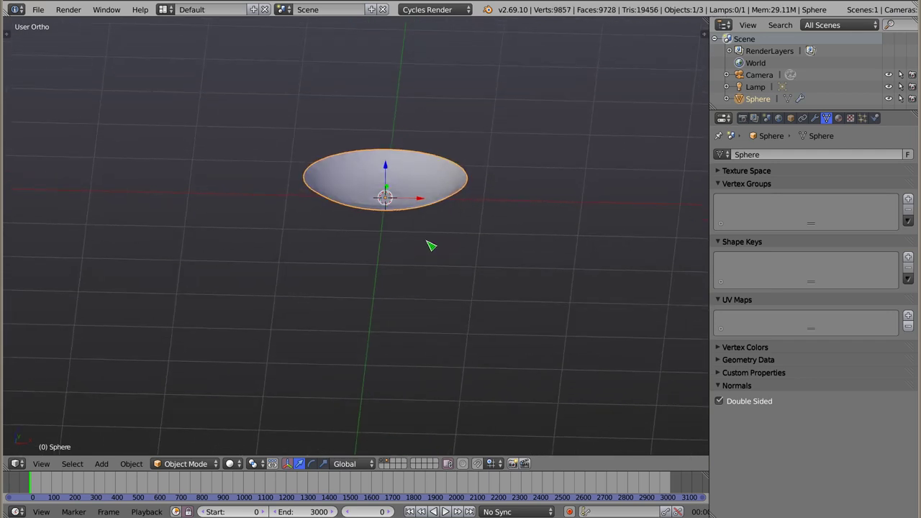
left_click(814, 118)
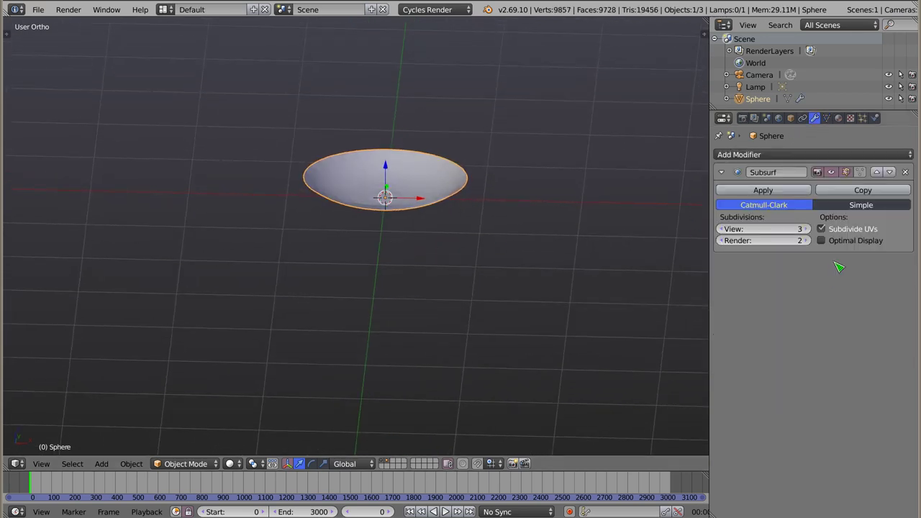
left_click(806, 240)
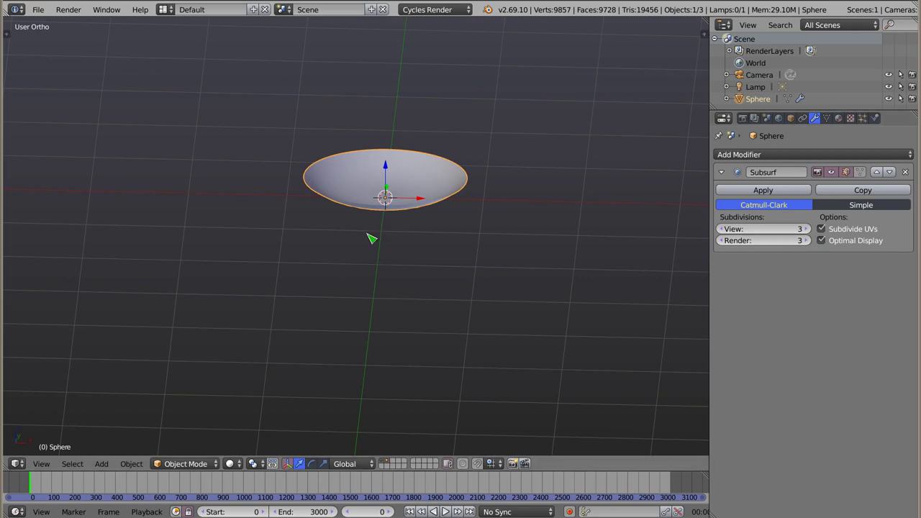
middle_click_drag(415, 222, 327, 268)
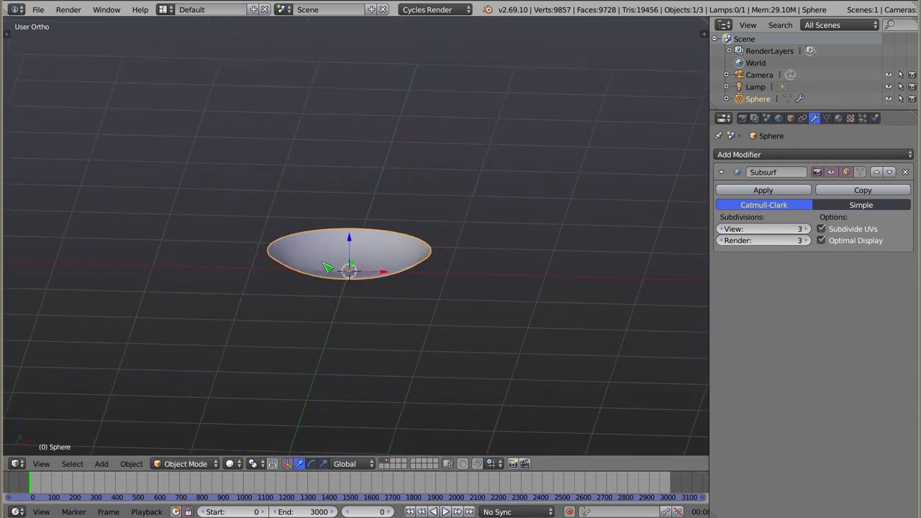
scroll(327, 268, "up", 4)
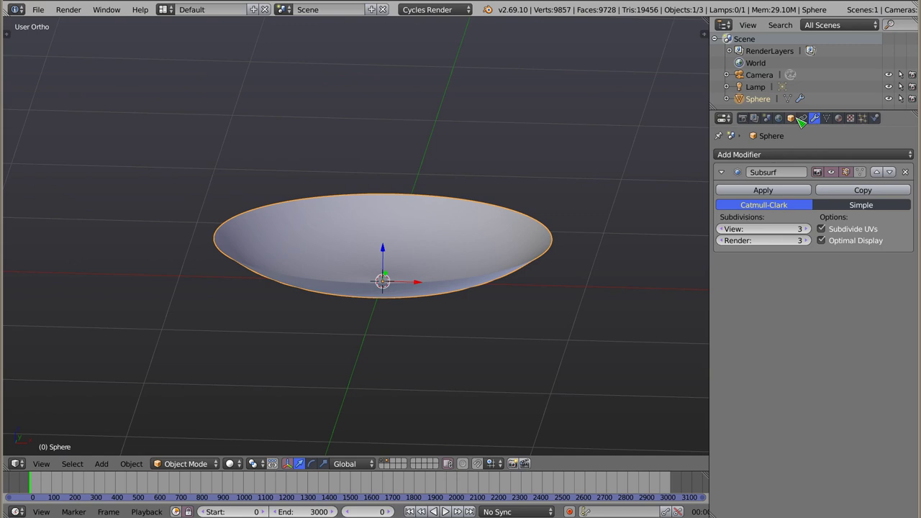
- Add a Solidify modifier with 0.0320 thickness to give the bowl walls
left_click(806, 155)
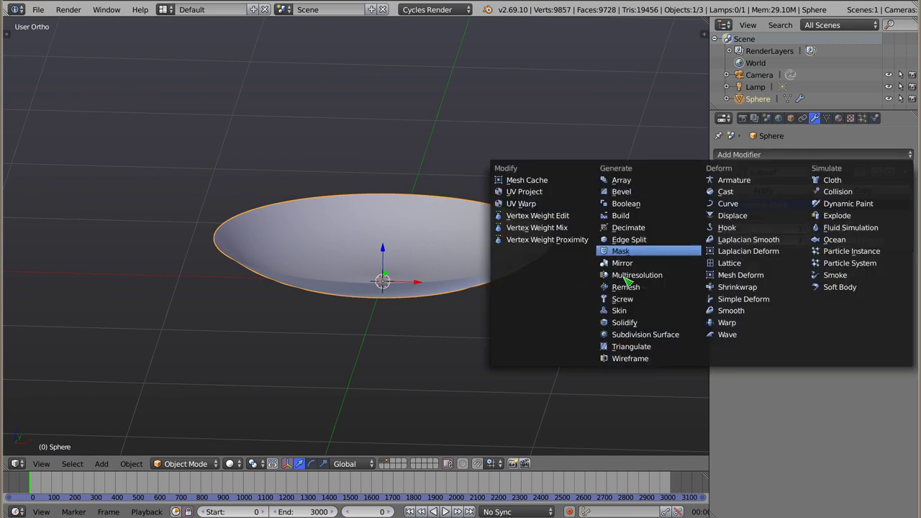
left_click(632, 335)
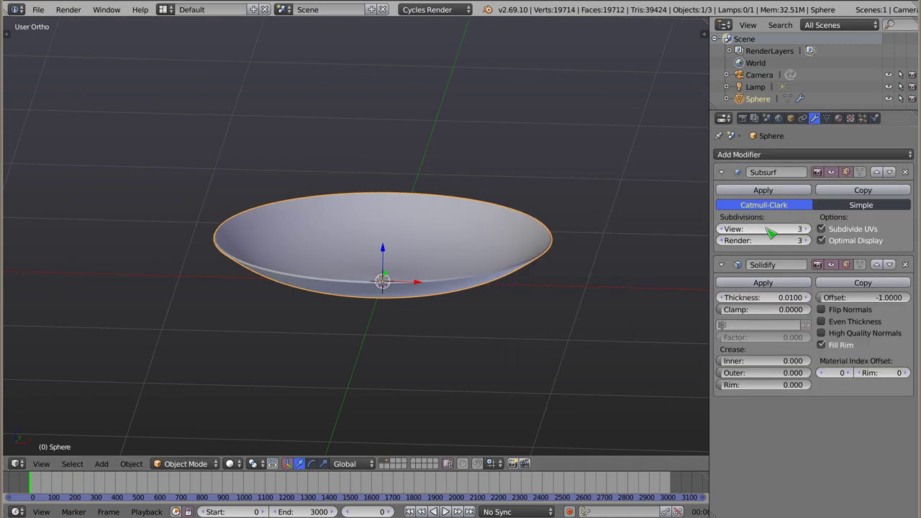
mouse_move(764, 297)
left_mouse_down()
mouse_move(790, 297)
mouse_move(781, 298)
left_mouse_up()
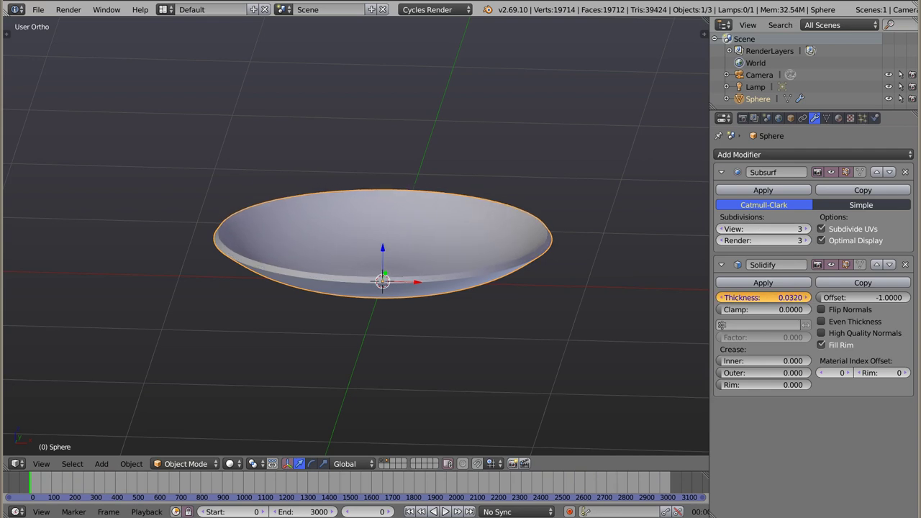
middle_click_drag(344, 374, 350, 214)
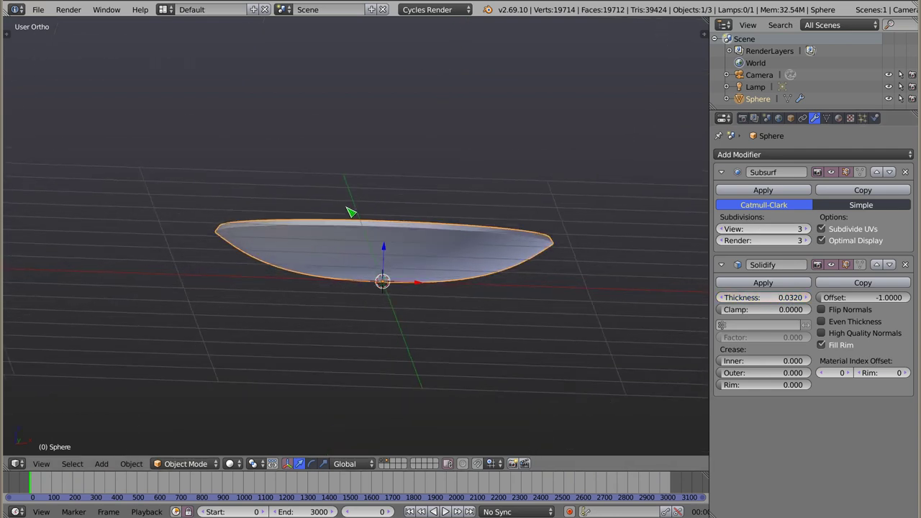
key("KP_1")
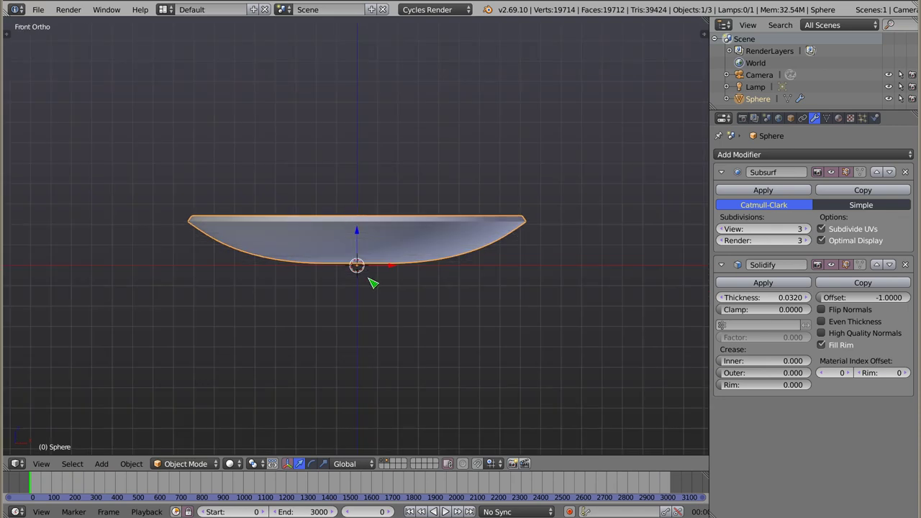
- Toggle edit mode and orbit the view to inspect the dish from several angles
scroll(357, 254, "up", 5)
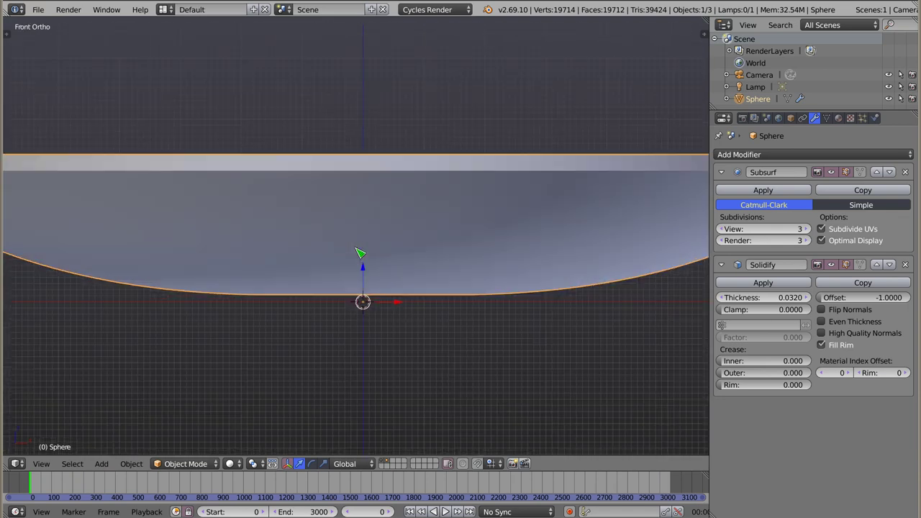
key("Tab")
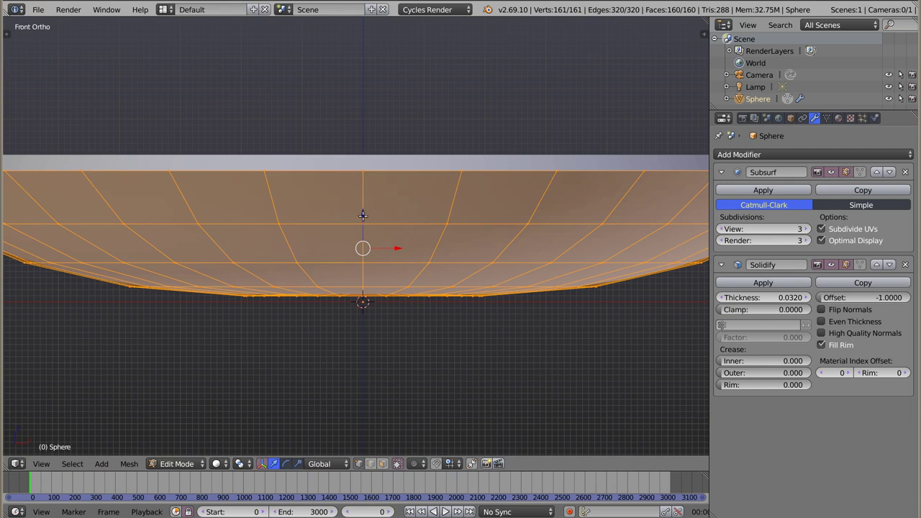
key("Tab")
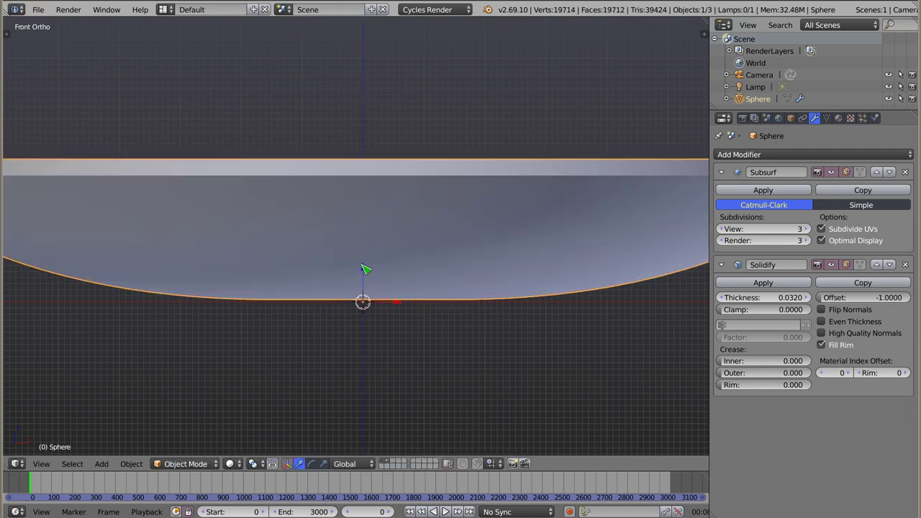
key("Tab")
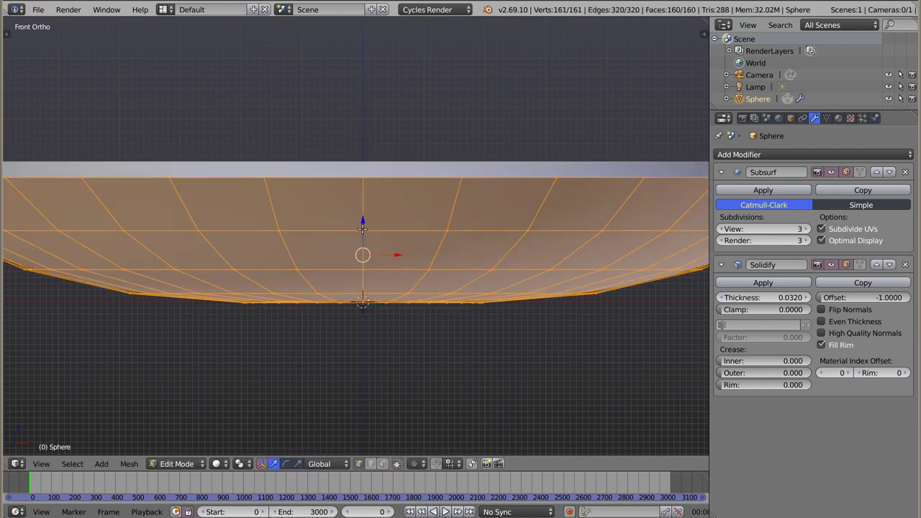
key("Tab")
mouse_move(364, 226)
middle_mouse_down()
mouse_move(353, 222)
mouse_move(298, 426)
mouse_move(354, 313)
middle_mouse_up()
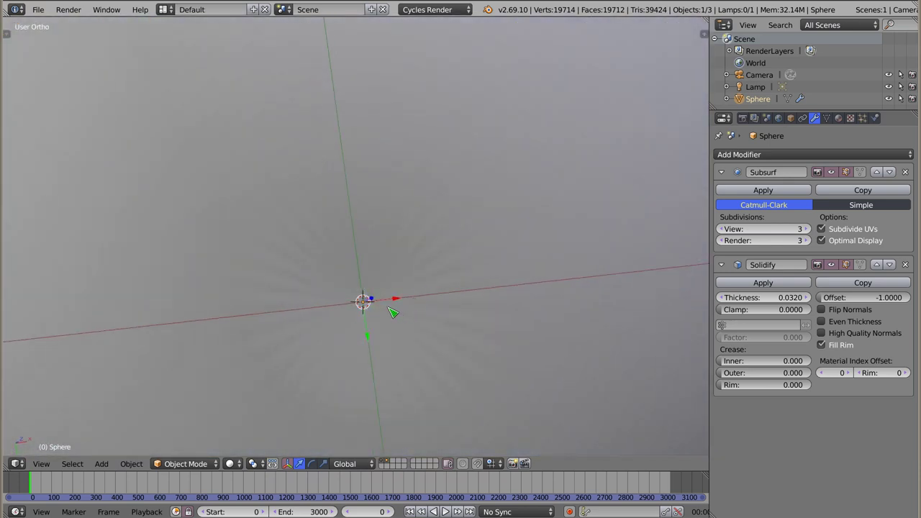
scroll(392, 311, "down", 3)
scroll(387, 302, "down", 2)
scroll(367, 306, "down", 1)
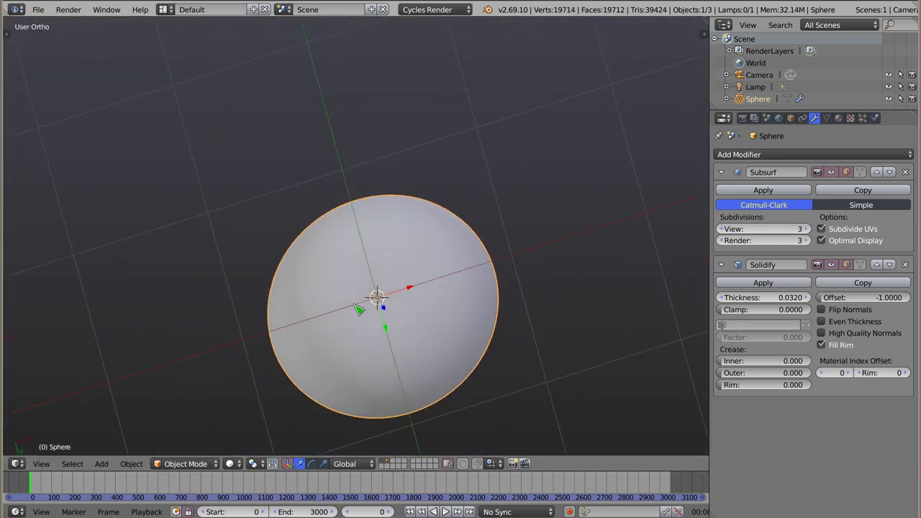
middle_click_drag(357, 309, 370, 324)
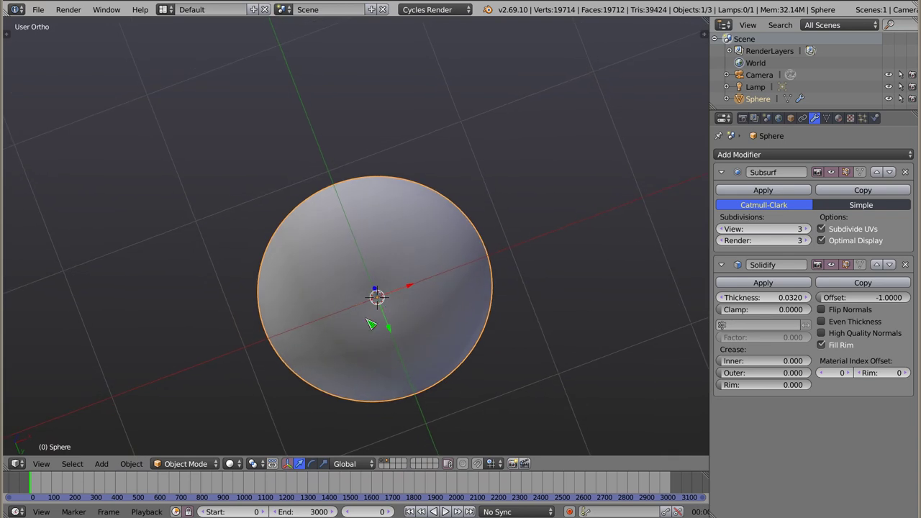
scroll(367, 292, "up", 4)
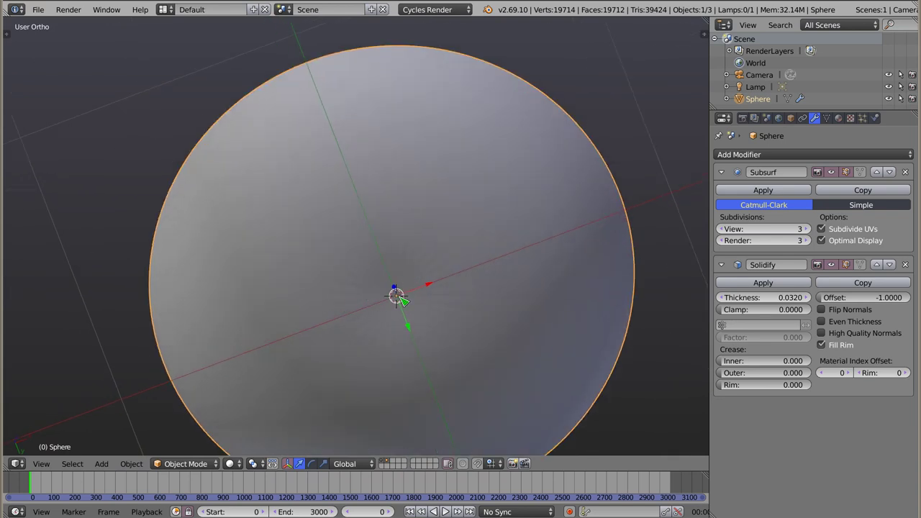
key("Tab")
key("Tab")
mouse_move(406, 282)
middle_mouse_down()
mouse_move(397, 401)
mouse_move(415, 405)
mouse_move(443, 260)
middle_mouse_up()
middle_click_drag(493, 319, 396, 308)
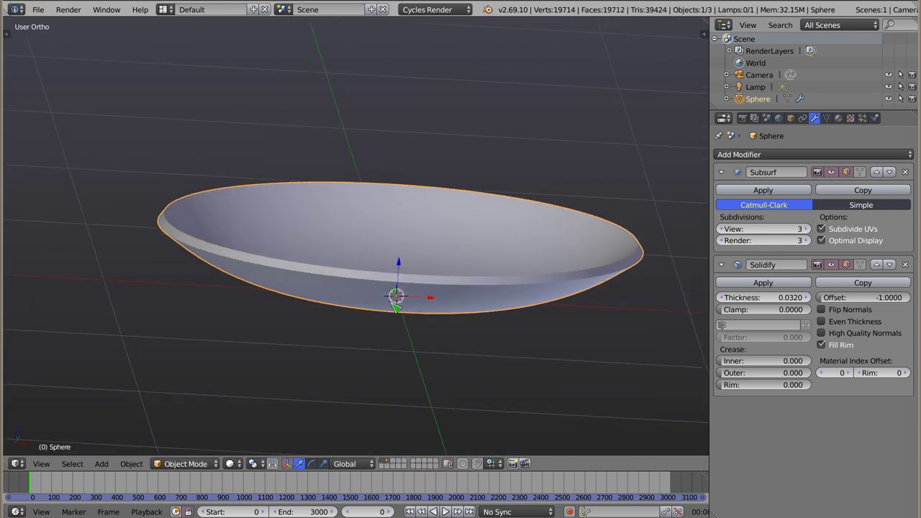
- Add a plane mesh to the scene, then reselect the dish
key("shift+a")
left_click(367, 276)
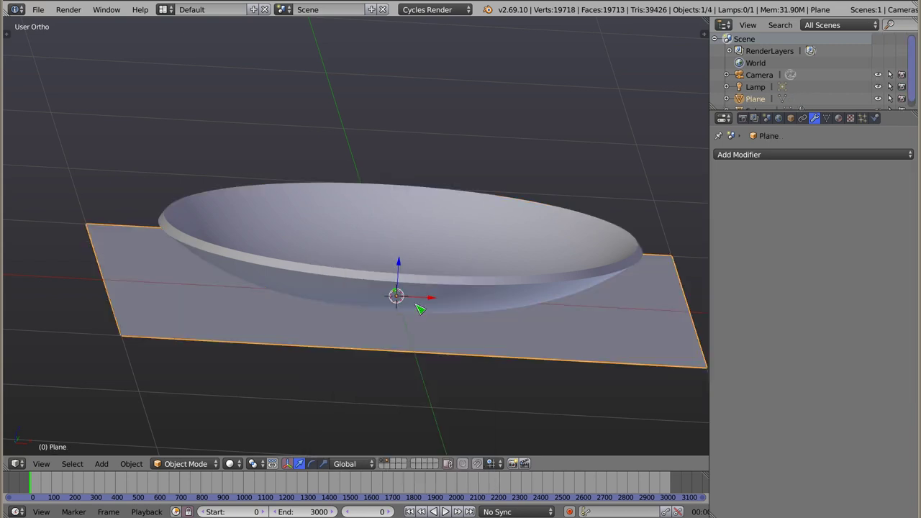
key("s")
right_click(488, 349)
right_click(480, 318)
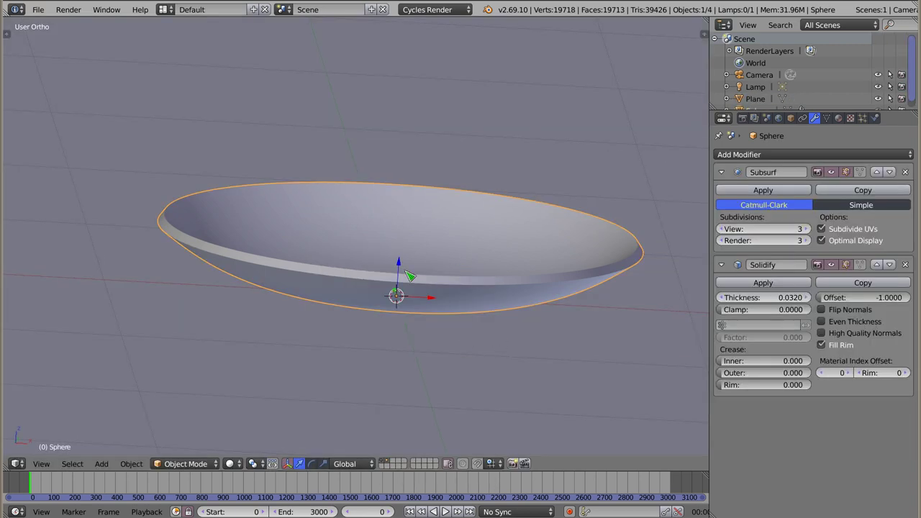
- Set the scene units to Metric, showing the dish's dimensions in metres
key("n")
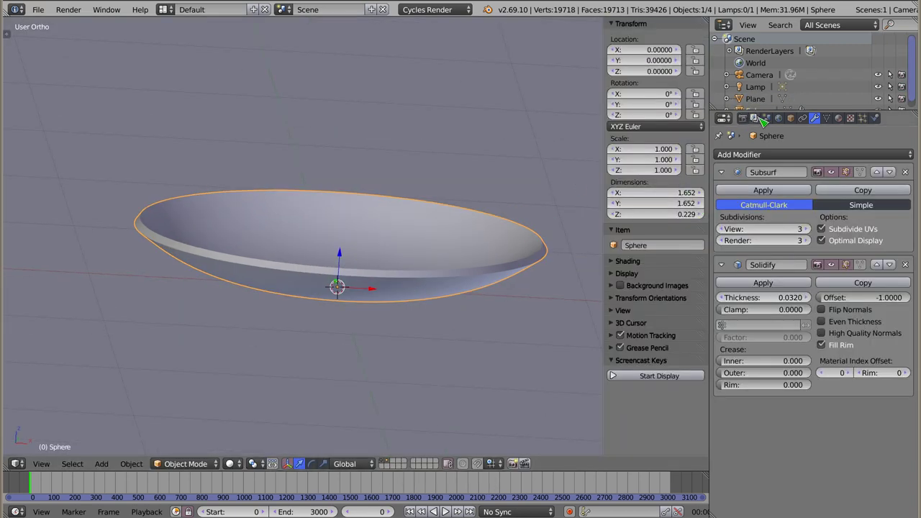
left_click(778, 118)
left_click(765, 118)
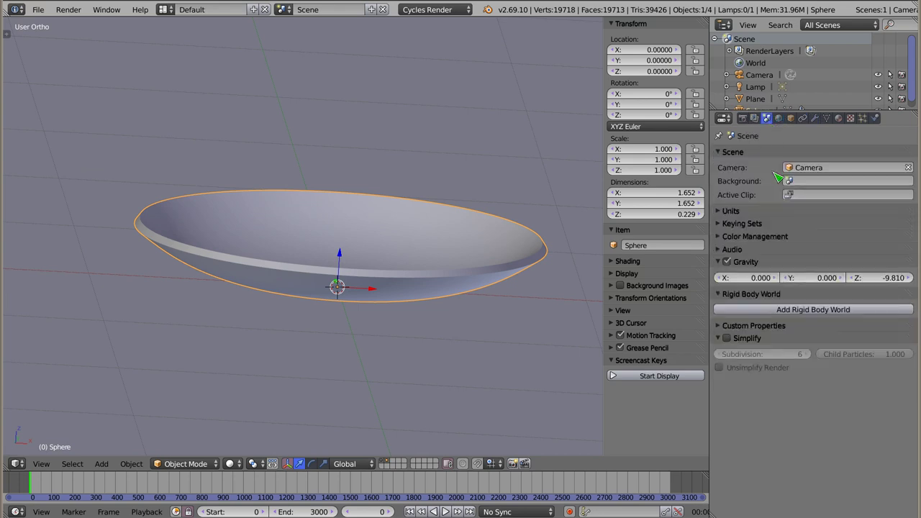
left_click(734, 212)
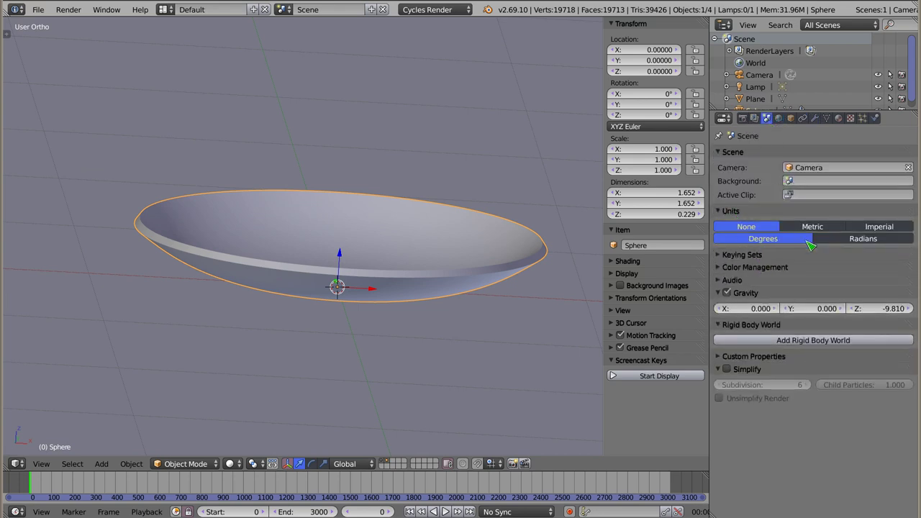
left_click(811, 227)
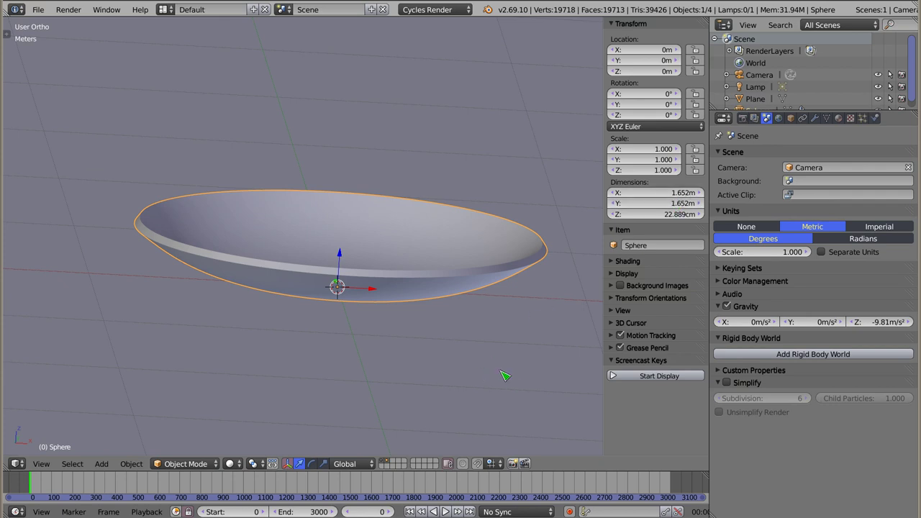
key("s")
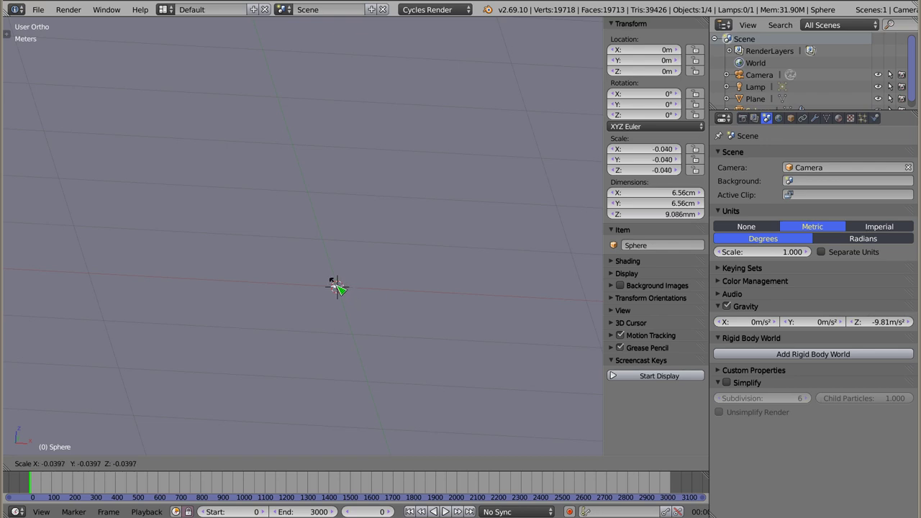
- Scale the dish down to 0.031, about 5 cm across, viewed as wireframe
left_click(336, 284)
scroll(333, 289, "up", 5)
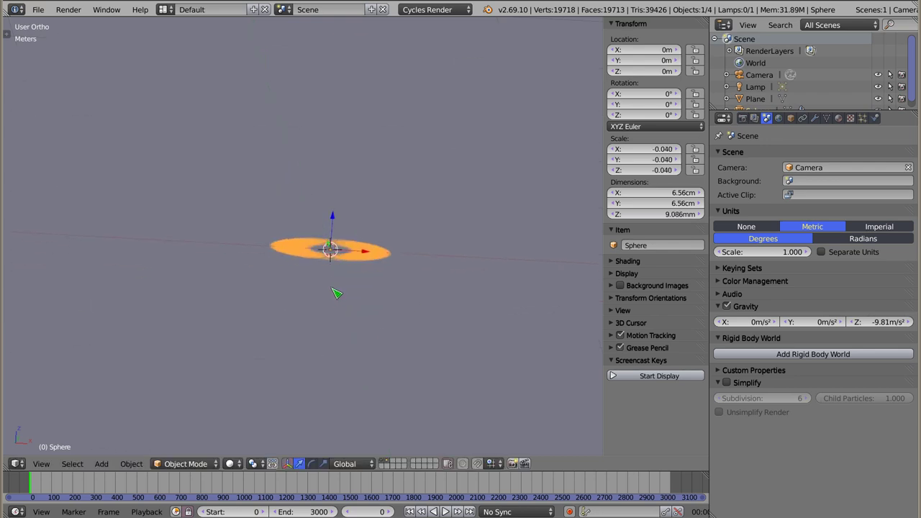
key("z")
scroll(332, 244, "up", 8)
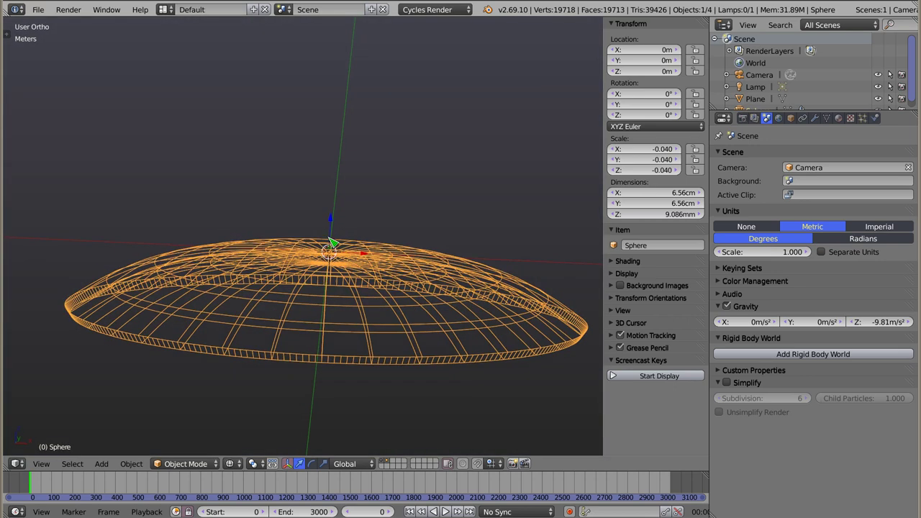
key("s")
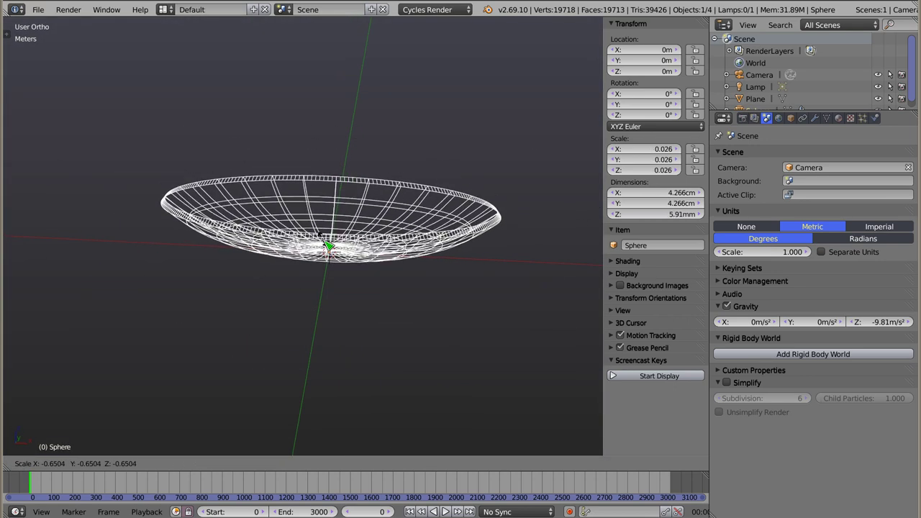
left_click(319, 234)
key("s")
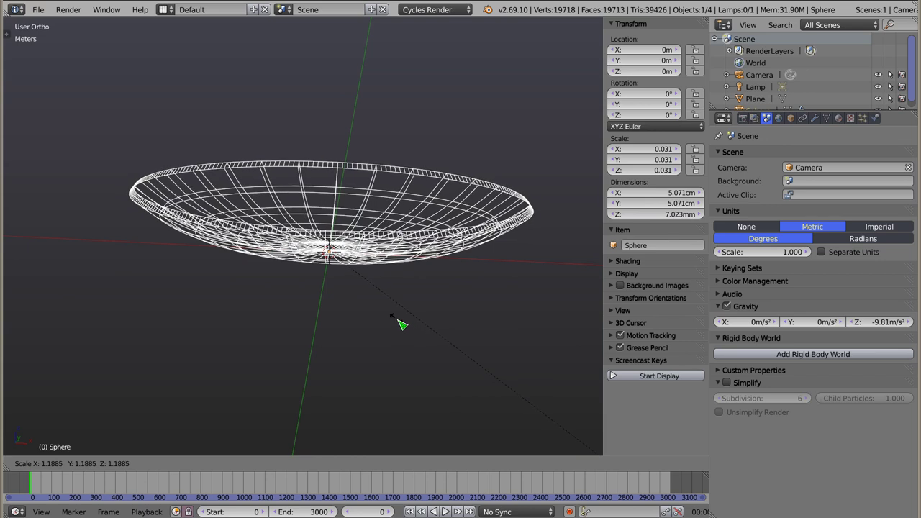
left_click(402, 325)
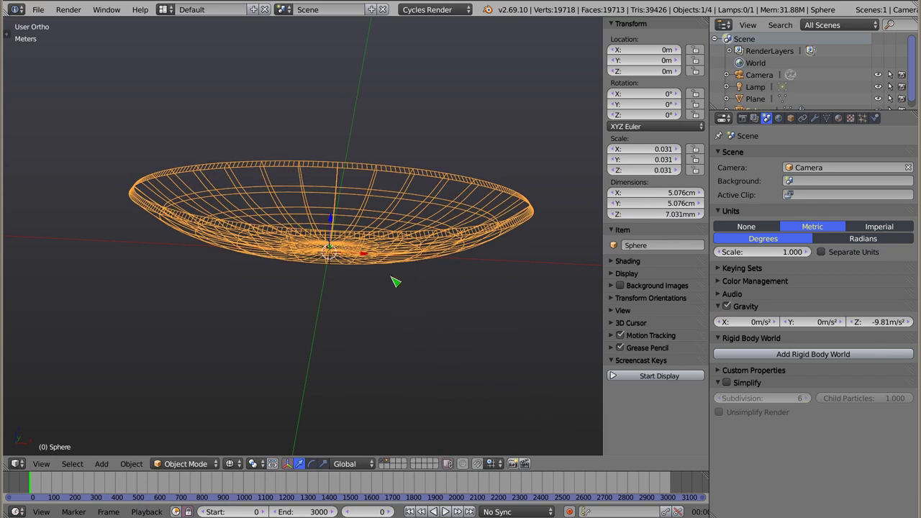
- Scale the dish by 10, then set its dimensions to 50 cm, 50 cm and 7 cm
type("s10")
key("Return")
left_click(653, 193)
type("50")
key("Tab")
type("50")
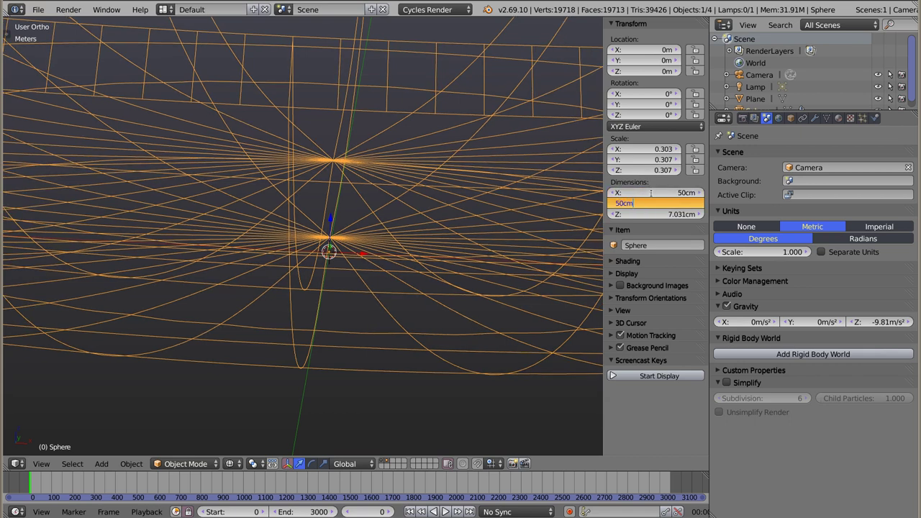
key("Return")
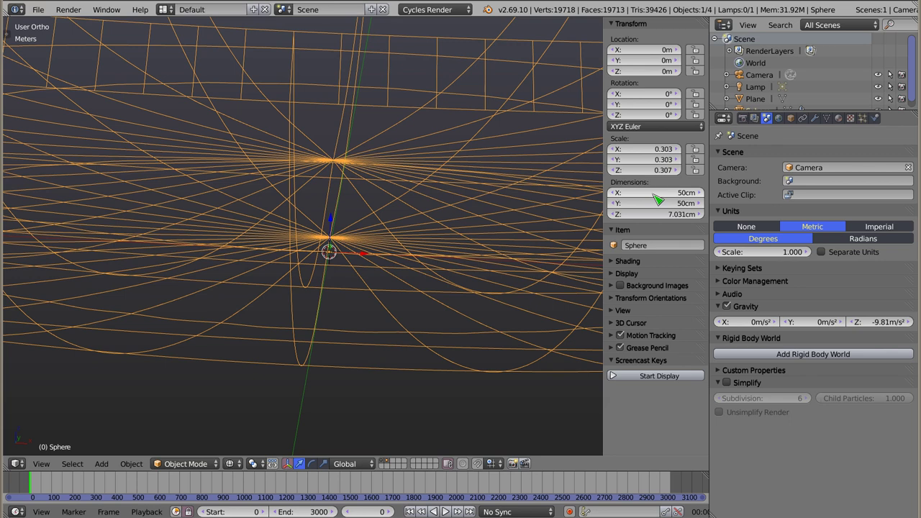
left_click(661, 213)
type("7")
key("Return")
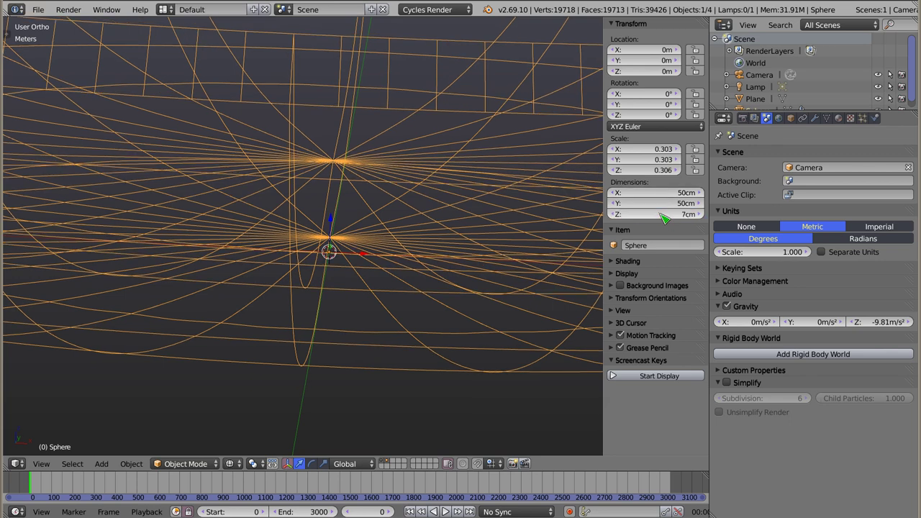
- Apply the dish's scale so it reads 1.000, then return to solid shading
key("ctrl+a")
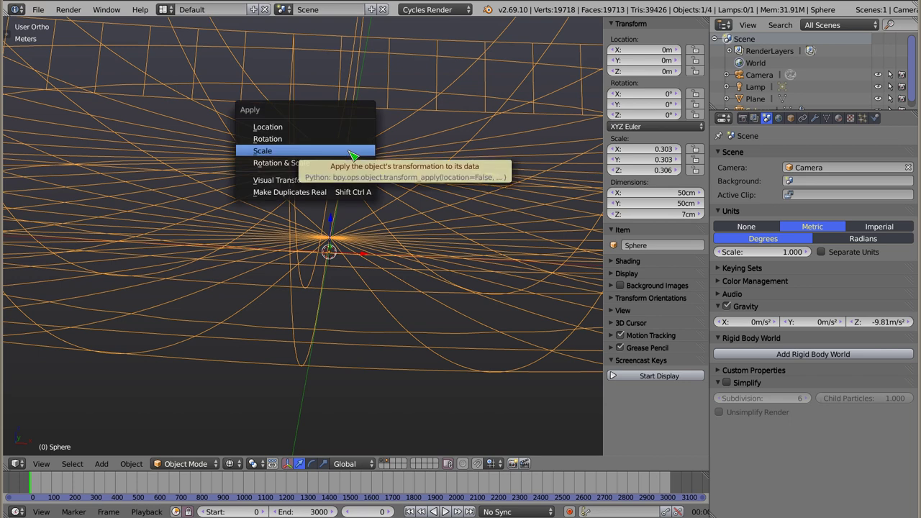
left_click(352, 155)
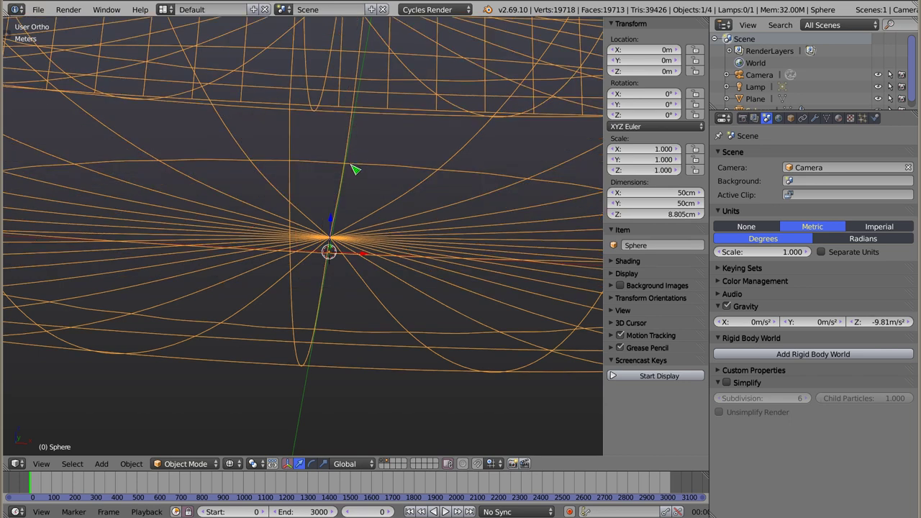
key("ctrl+a")
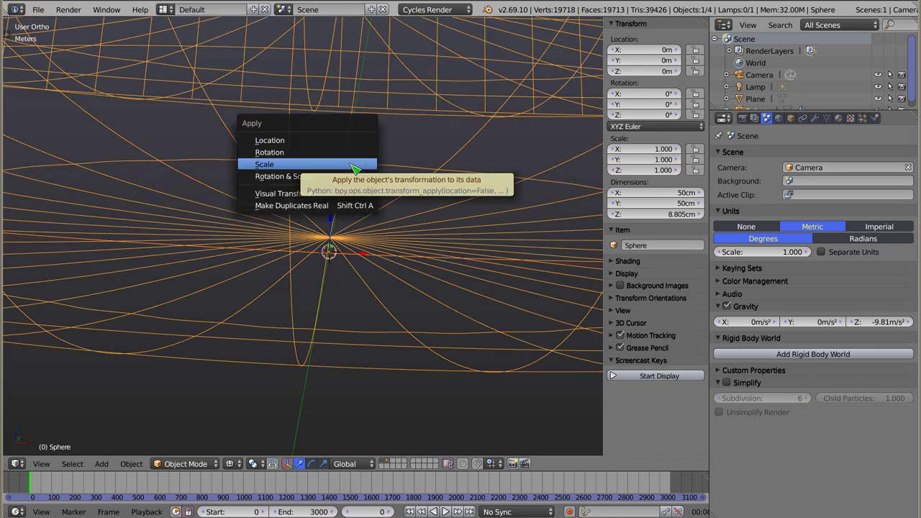
left_click(352, 164)
mouse_move(395, 199)
middle_mouse_down()
mouse_move(320, 162)
mouse_move(329, 186)
middle_mouse_up()
key("z")
scroll(320, 162, "down", 3)
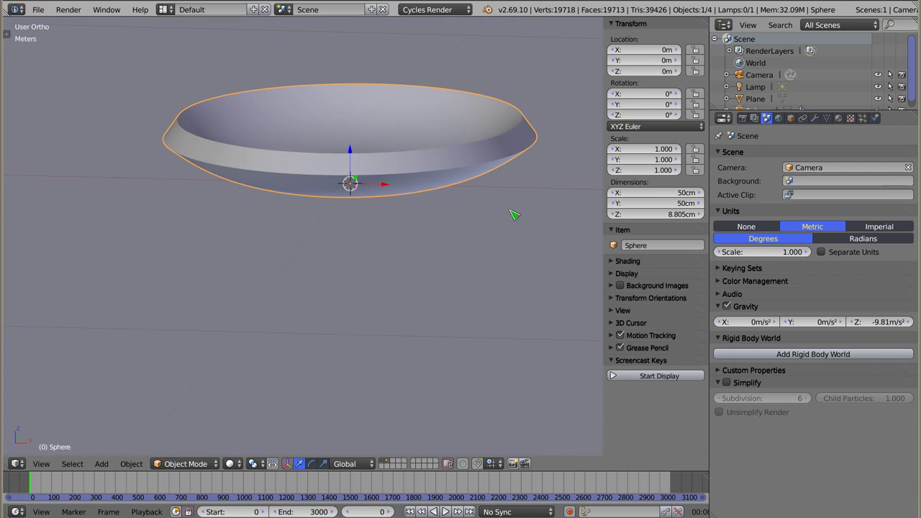
- Reduce the Solidify thickness from 3.2 cm to 2 cm for a thinner wall
left_click(814, 118)
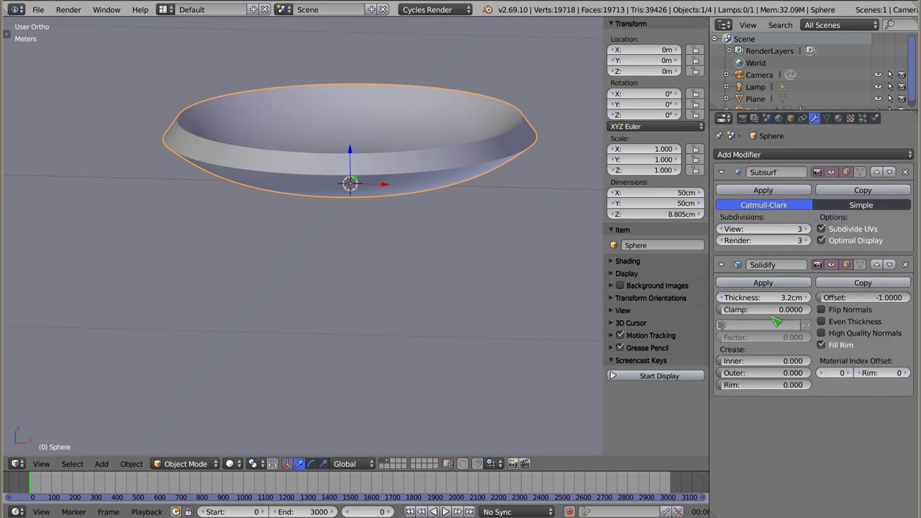
left_click_drag(781, 297, 736, 297)
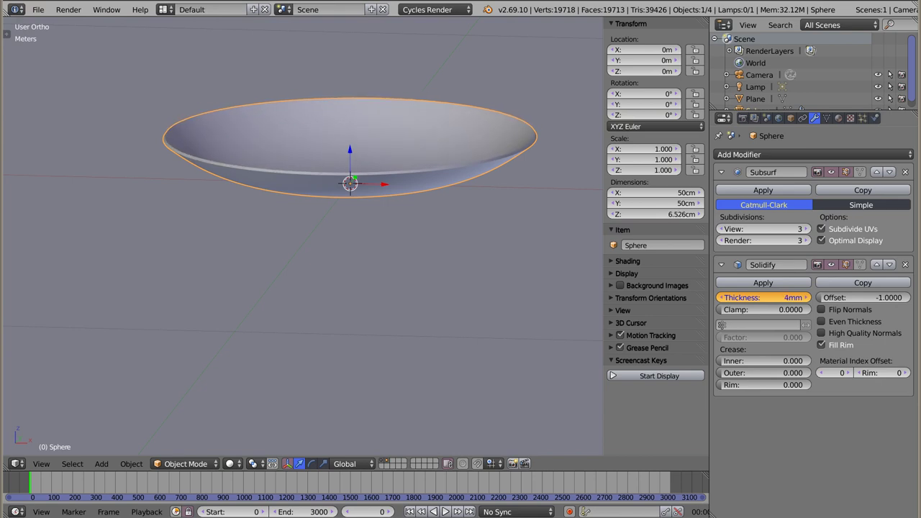
left_click_drag(737, 297, 761, 298)
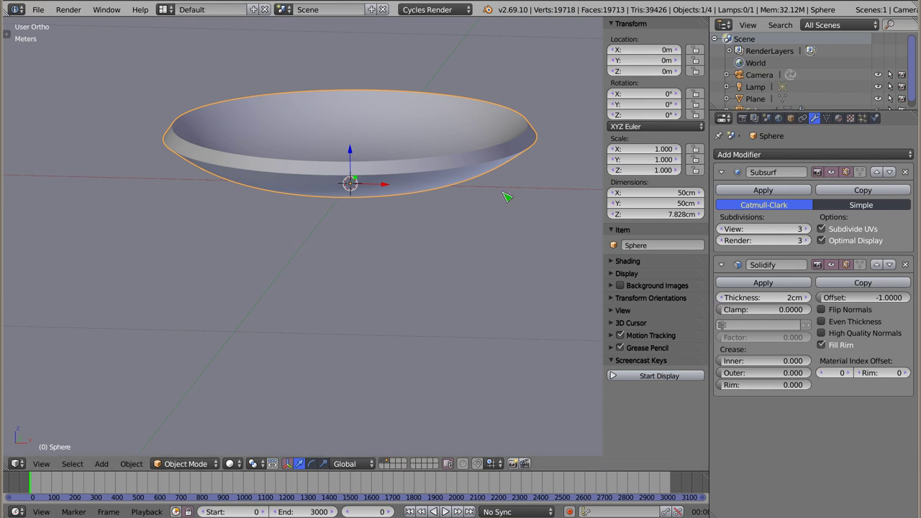
mouse_move(367, 298)
middle_mouse_down()
mouse_move(369, 126)
mouse_move(370, 155)
middle_mouse_up()
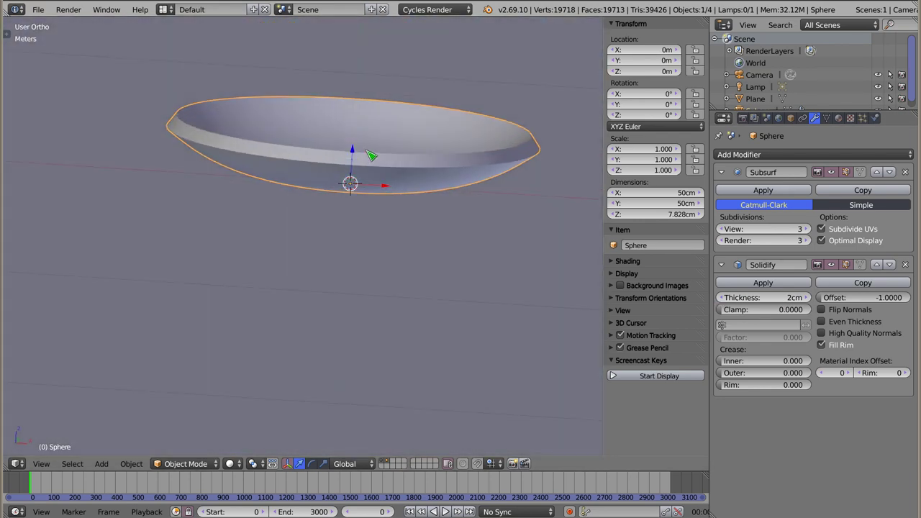
- Inspect the dish in front wireframe view, briefly checking its mesh in edit mode
key("KP_1")
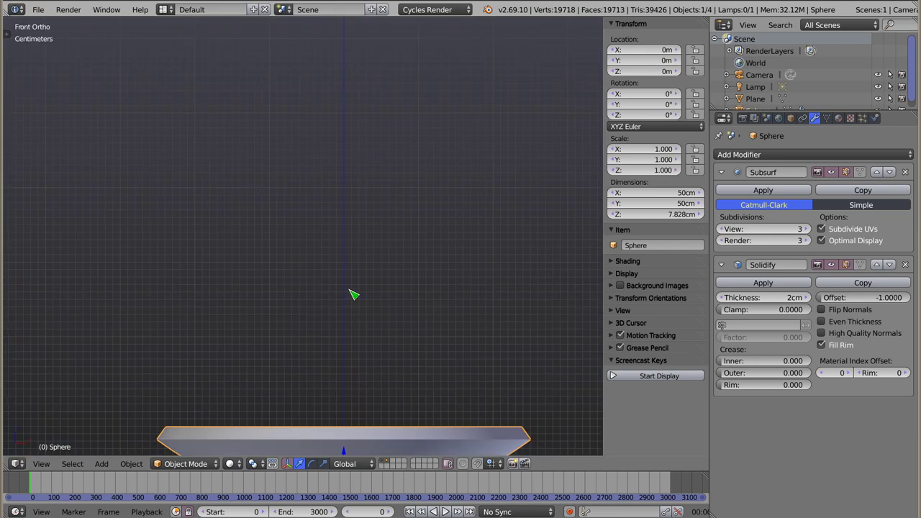
scroll(354, 295, "down", 5, "shift")
scroll(301, 297, "up", 1)
scroll(267, 277, "up", 2)
scroll(344, 199, "up", 2)
key("z")
scroll(356, 190, "up", 2)
scroll(349, 216, "up", 2)
key("shift+a")
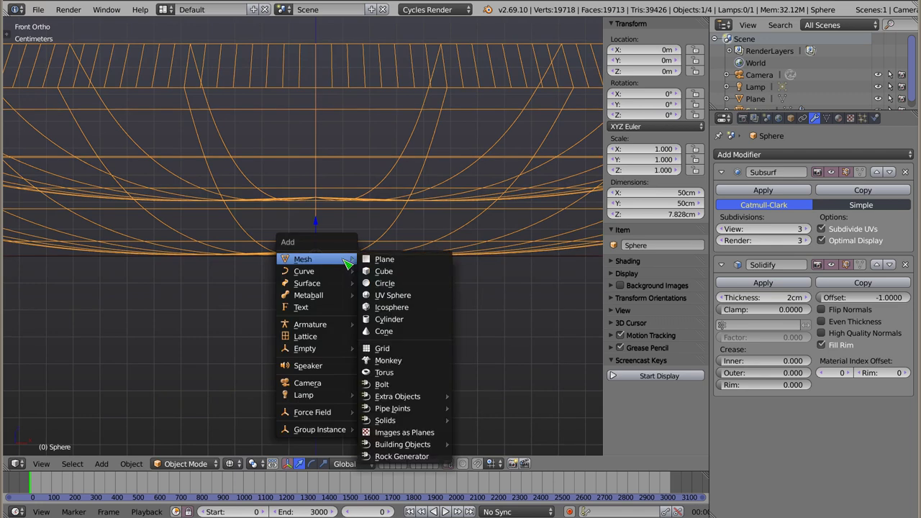
key("Escape")
scroll(314, 261, "up", 3)
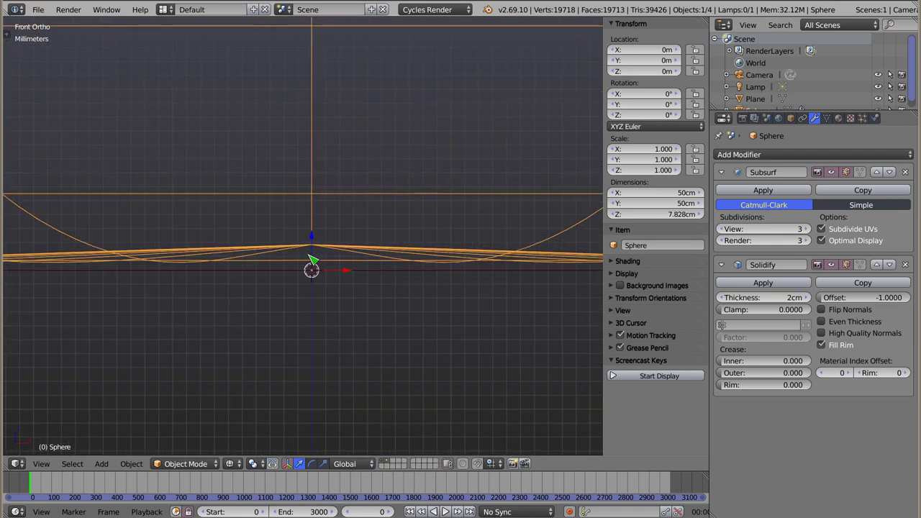
key("Tab")
key("a")
key("Tab")
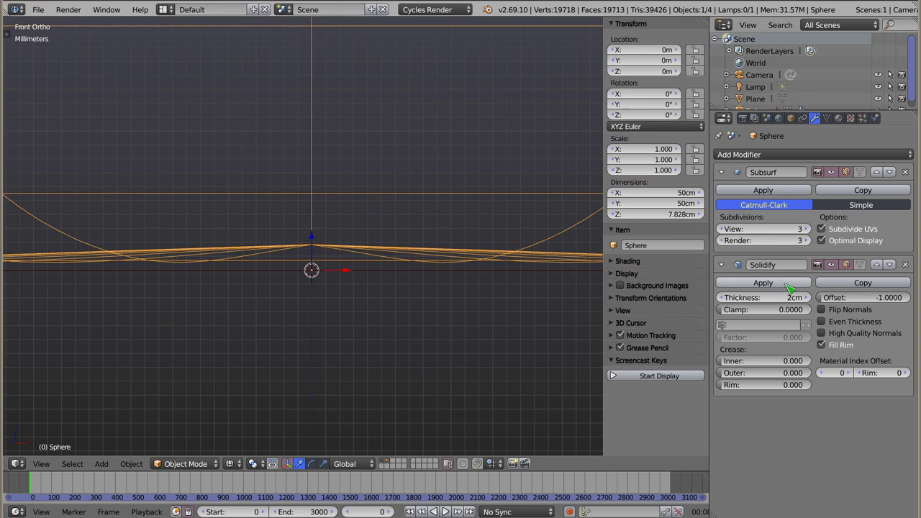
- Move Solidify above Subsurf and apply it, leaving only Subsurf on the stack
left_click(877, 264)
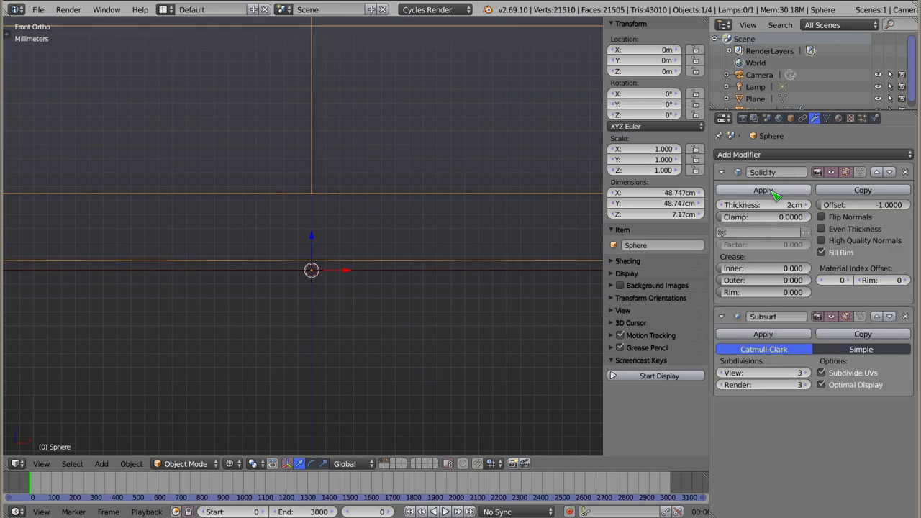
left_click(762, 190)
scroll(272, 228, "down", 3)
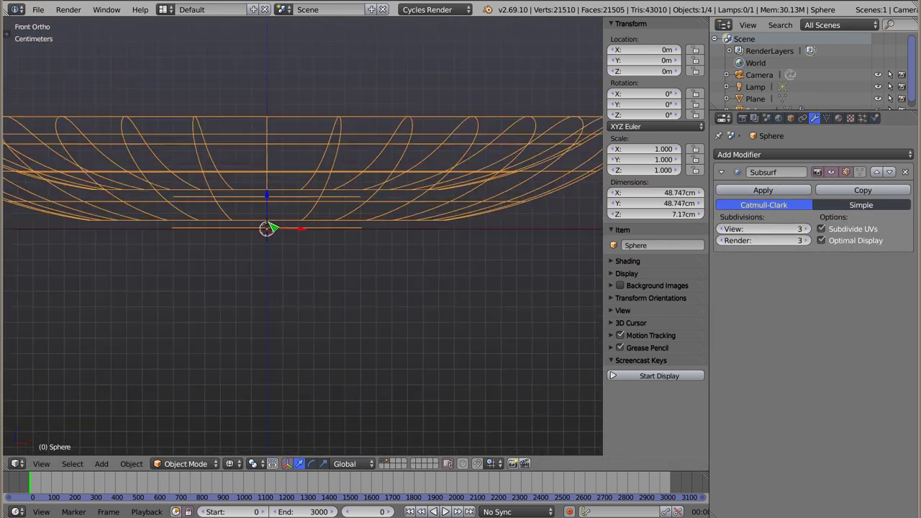
middle_click_drag(271, 175, 354, 175, "shift")
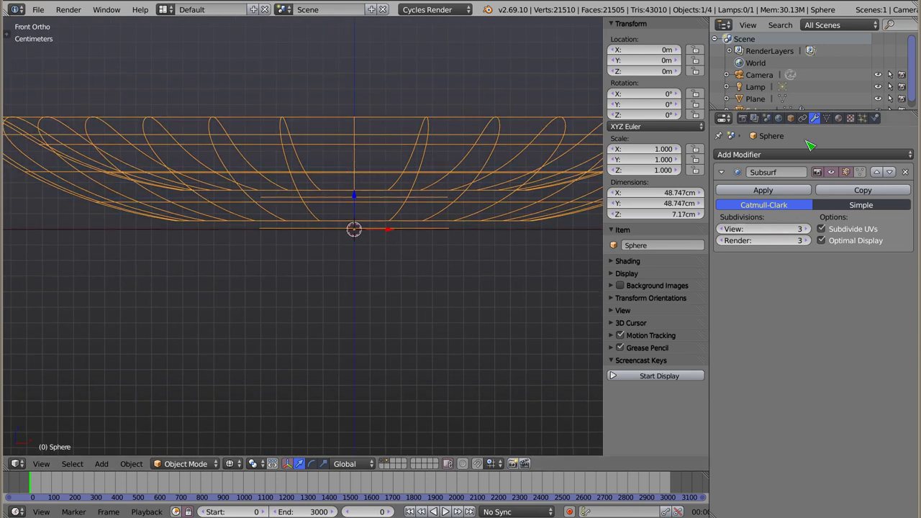
- Enable Draw All Edges on the dish in Object properties
left_click(791, 118)
left_click(744, 338)
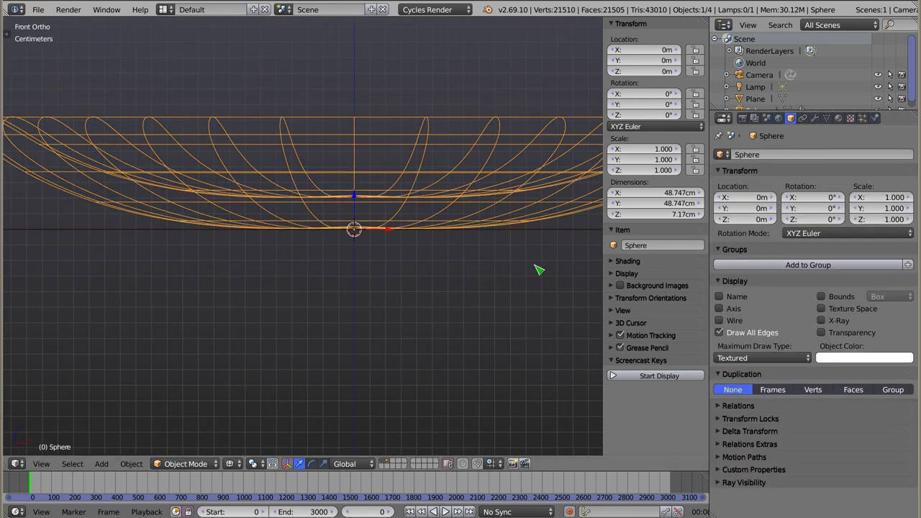
scroll(338, 206, "up", 4)
- Lower the two bottom-centre edge loops about 2.9 mm along Z in Edit Mode
key("Tab")
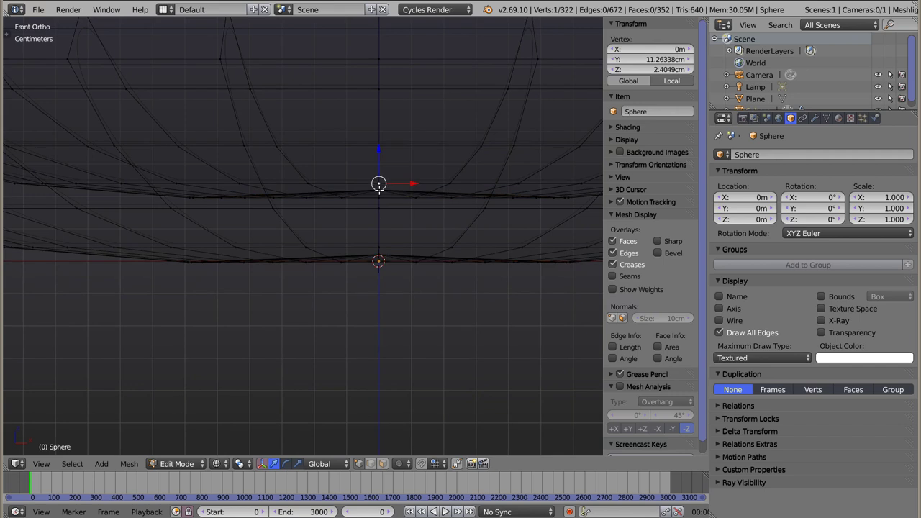
scroll(381, 212, "up", 2)
right_click(369, 178, "alt")
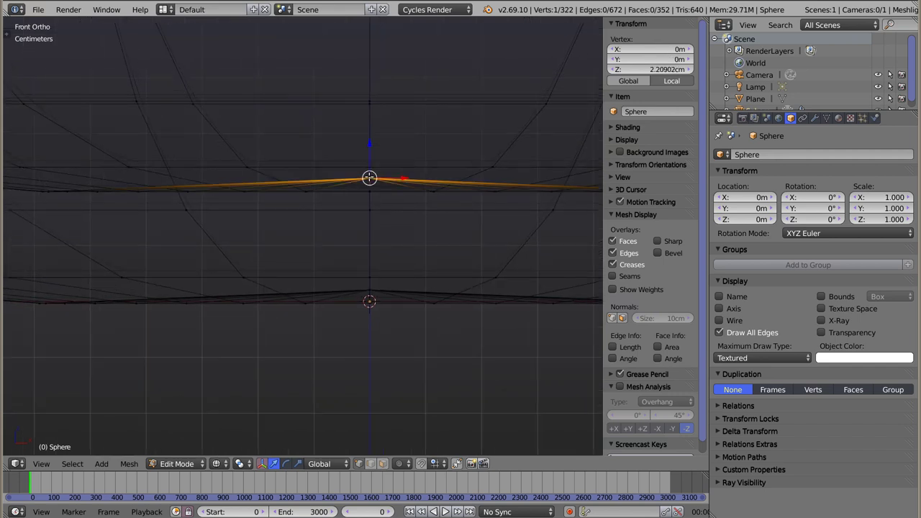
right_click(373, 290, "alt+shift")
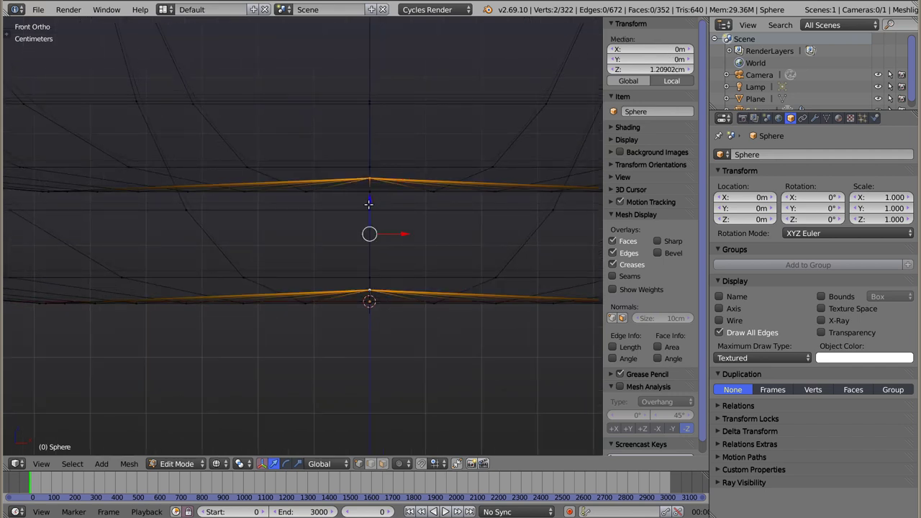
key("g")
key("z")
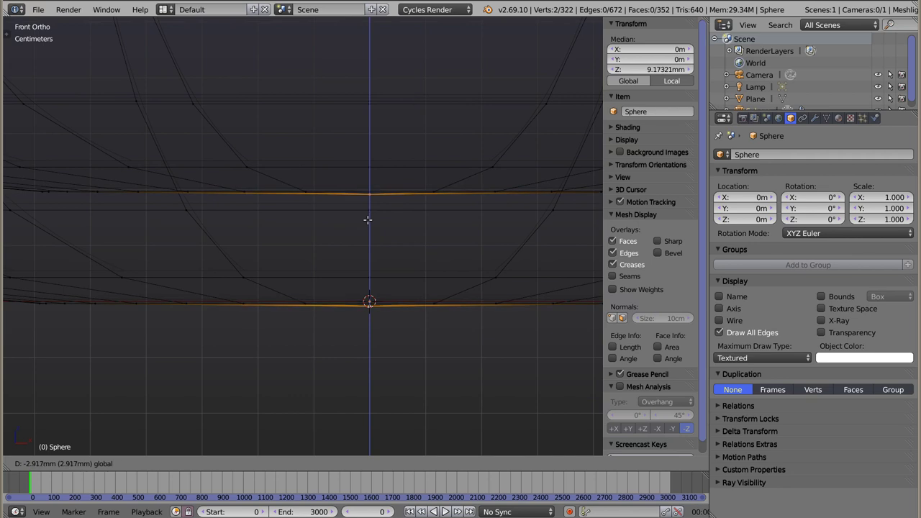
left_click(369, 218)
mouse_move(368, 218)
middle_mouse_down()
mouse_move(345, 294)
mouse_move(356, 90)
mouse_move(314, 228)
mouse_move(243, 195)
mouse_move(244, 206)
middle_mouse_up()
key("Tab")
left_click(815, 118)
- Set the Subsurf modifier's View and Render subdivisions to 1
left_click(722, 241)
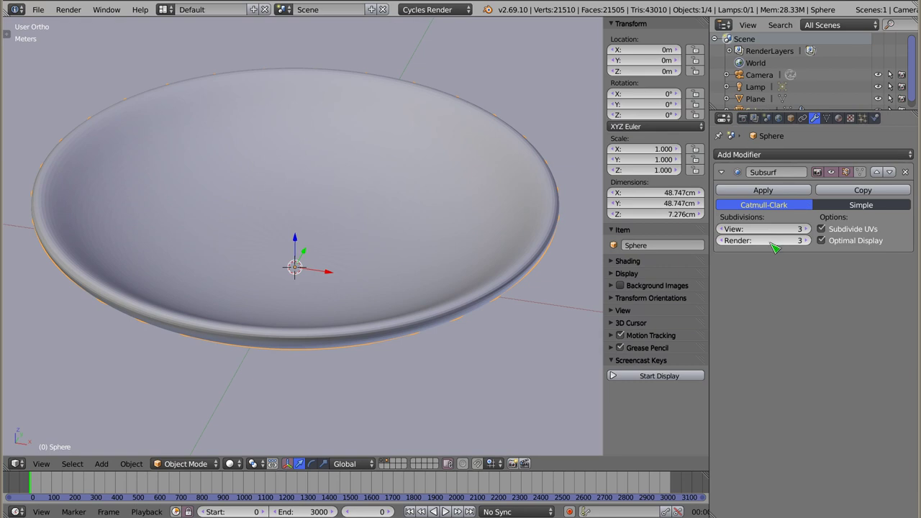
left_click(722, 229)
left_click(722, 229)
left_click(722, 240)
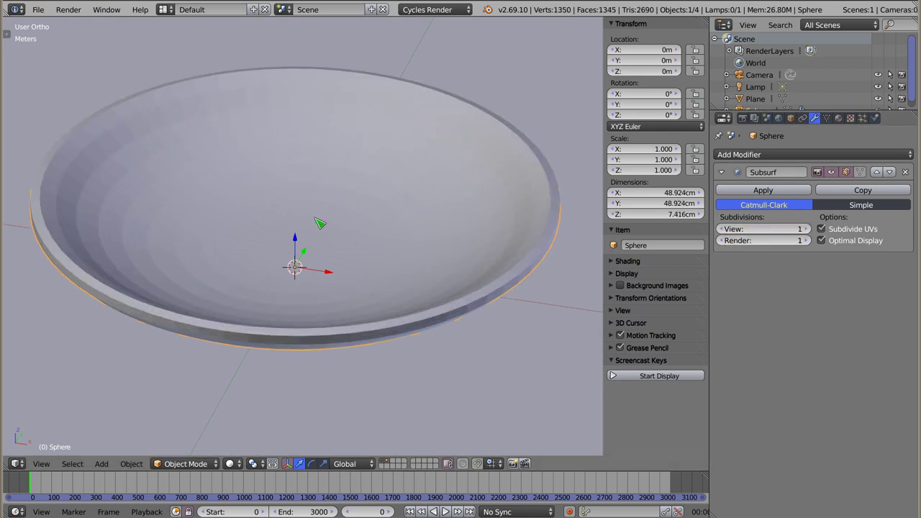
mouse_move(308, 248)
middle_mouse_down()
mouse_move(374, 216)
mouse_move(488, 199)
middle_mouse_up()
- Add two loop cuts near the dish's rim, sliding each into place
key("Tab")
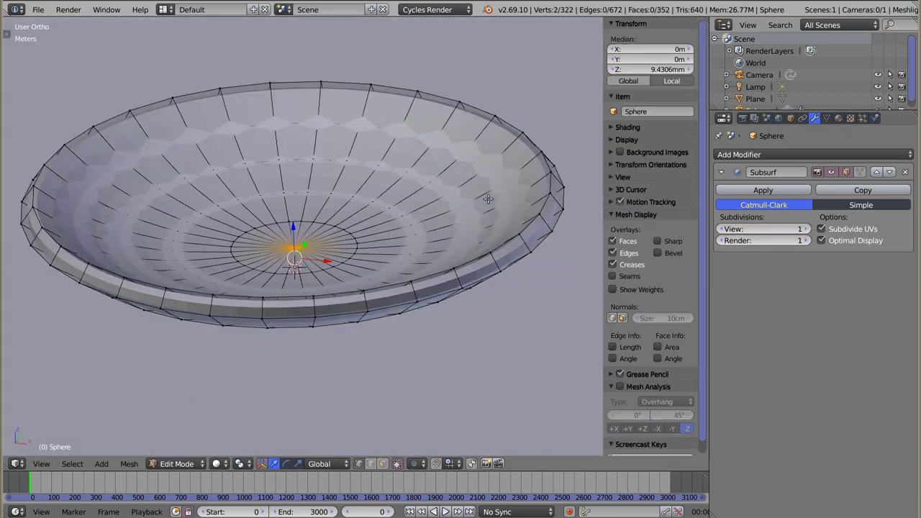
key("ctrl+r")
left_click(514, 165)
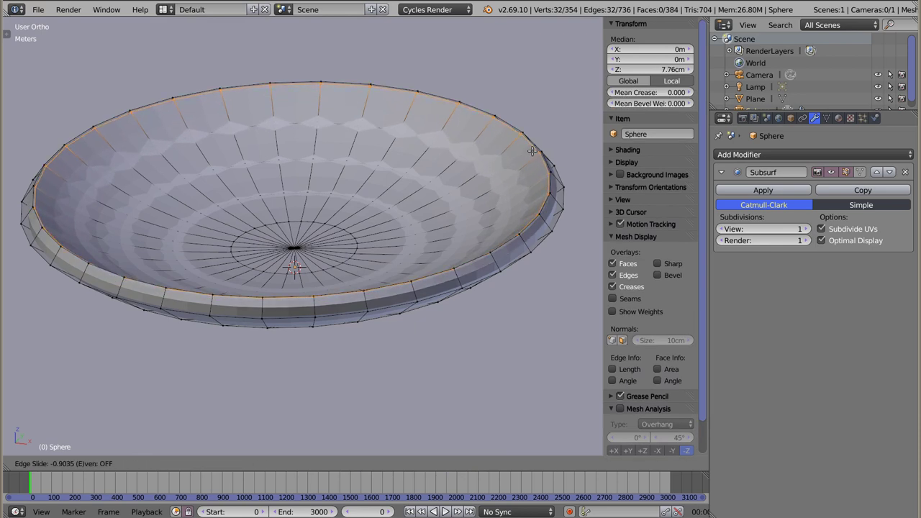
left_click(532, 150)
key("ctrl+r")
left_click(496, 266)
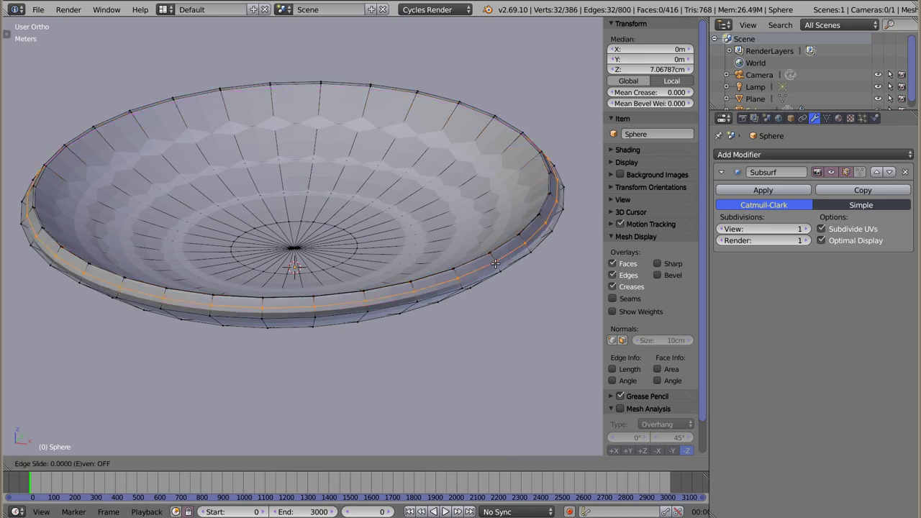
left_click(503, 252)
- Add two more loop cuts along the rim and its outer side
key("ctrl+r")
left_click(503, 263)
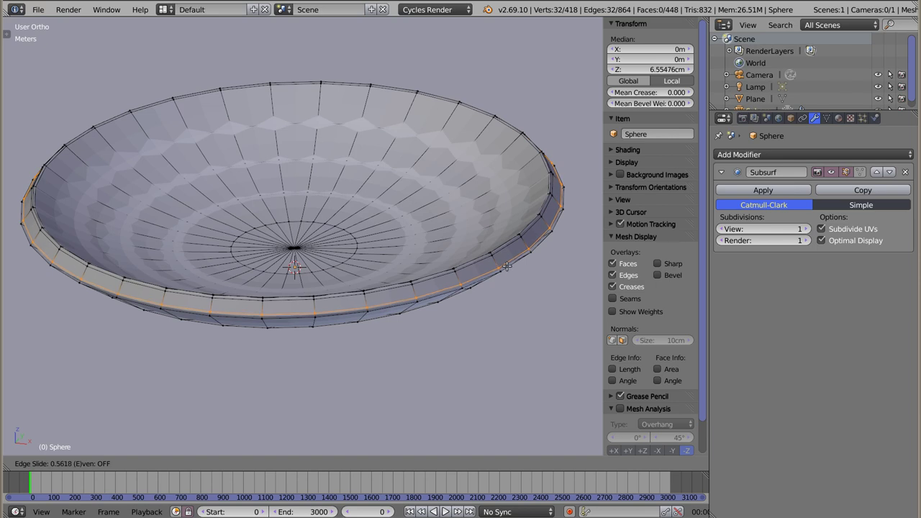
left_click(508, 266)
middle_click_drag(508, 267, 355, 250)
scroll(355, 251, "up", 3)
key("ctrl+r")
left_click(339, 248)
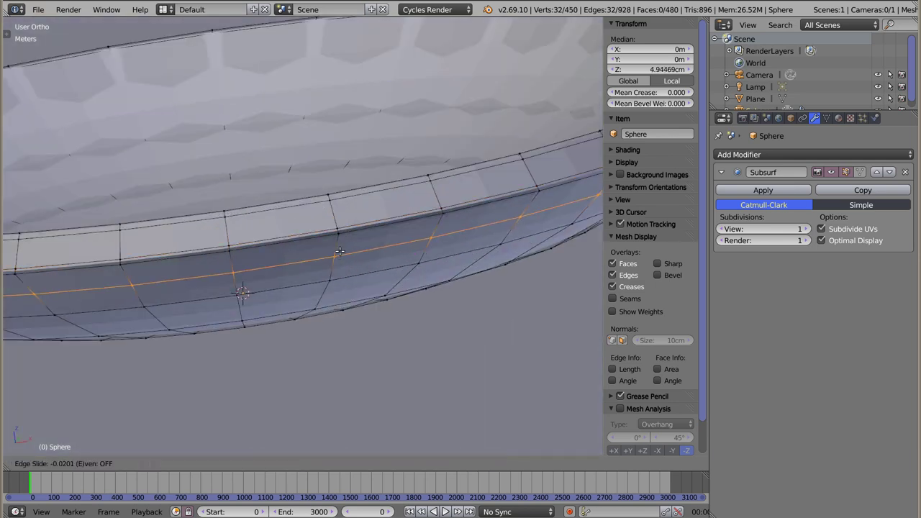
- Confirm the last rim loop, then select the whole dish mesh for the Specials menu
left_click(345, 235)
key("Tab")
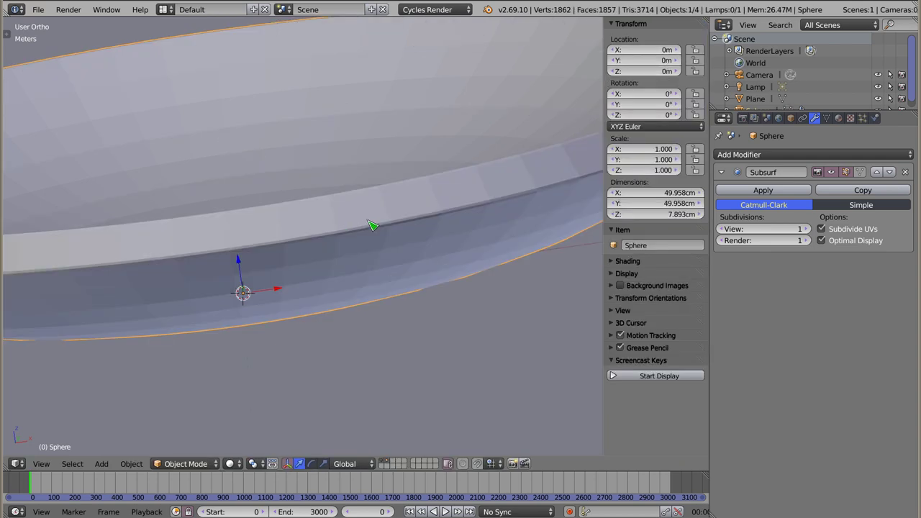
mouse_move(345, 235)
middle_mouse_down()
mouse_move(410, 269)
mouse_move(331, 268)
mouse_move(421, 320)
mouse_move(438, 247)
mouse_move(344, 218)
middle_mouse_up()
scroll(335, 261, "down", 5)
key("Tab")
key("a")
key("a")
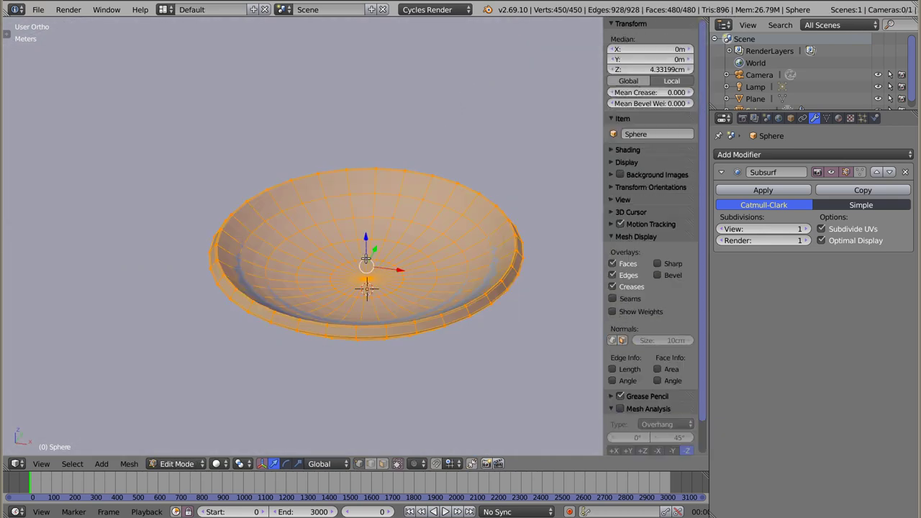
key("w")
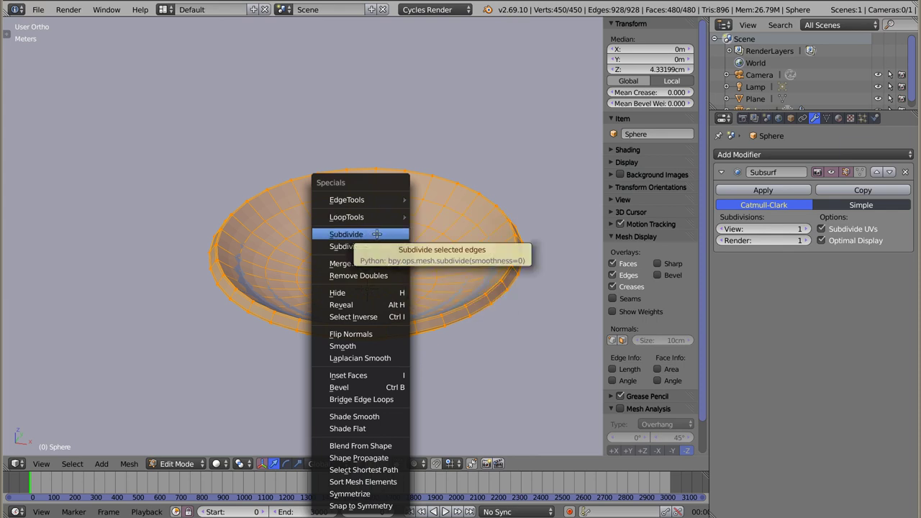
- Subdivide the whole mesh once, then undo the subdivision
left_click(376, 234)
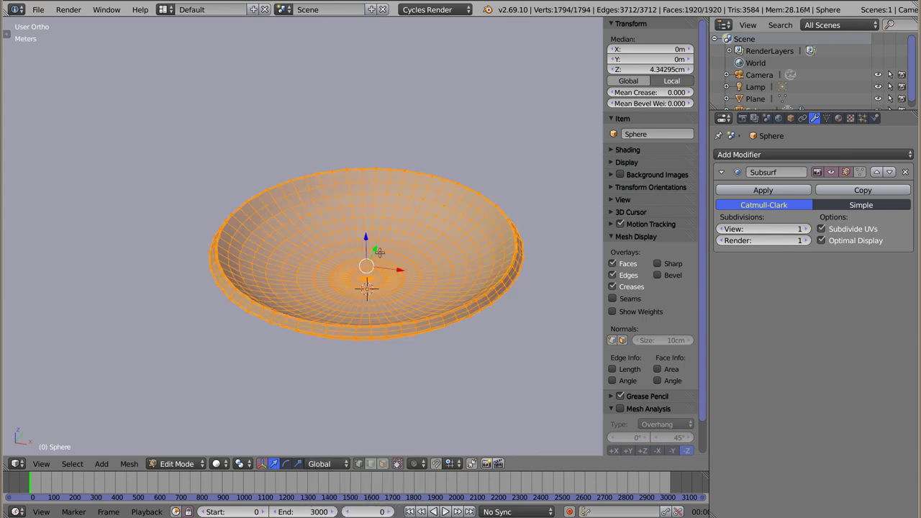
key("Tab")
mouse_move(316, 282)
middle_mouse_down()
mouse_move(354, 252)
mouse_move(339, 257)
middle_mouse_up()
key("ctrl+z")
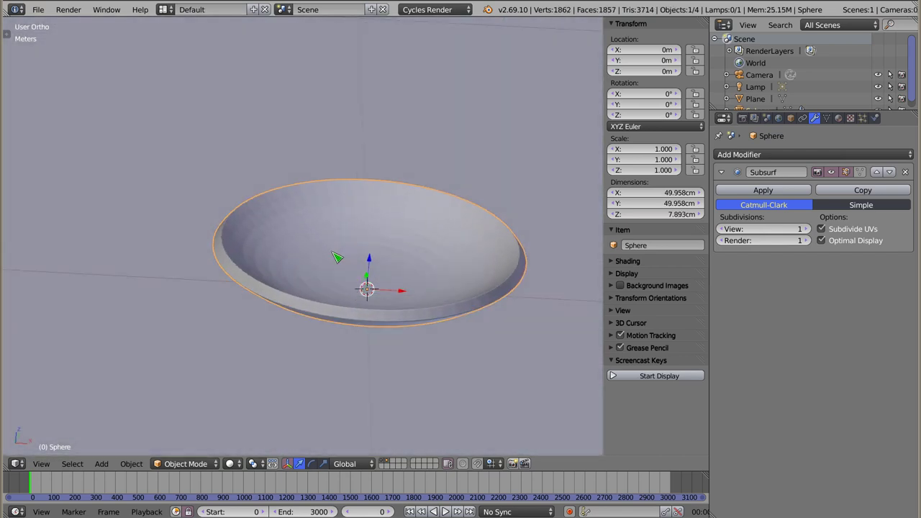
- Raise Subsurf to 2 subdivisions and shade the dish smooth from the tool shelf
left_click(806, 229)
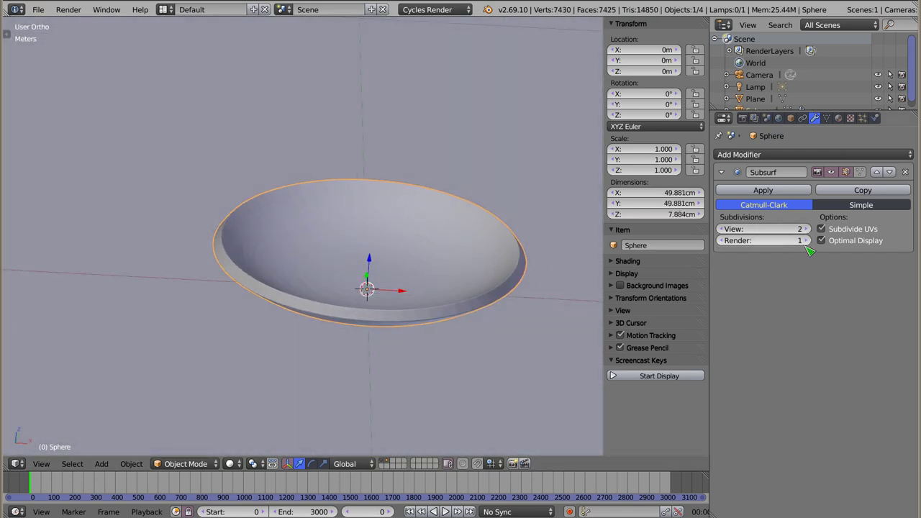
key("t")
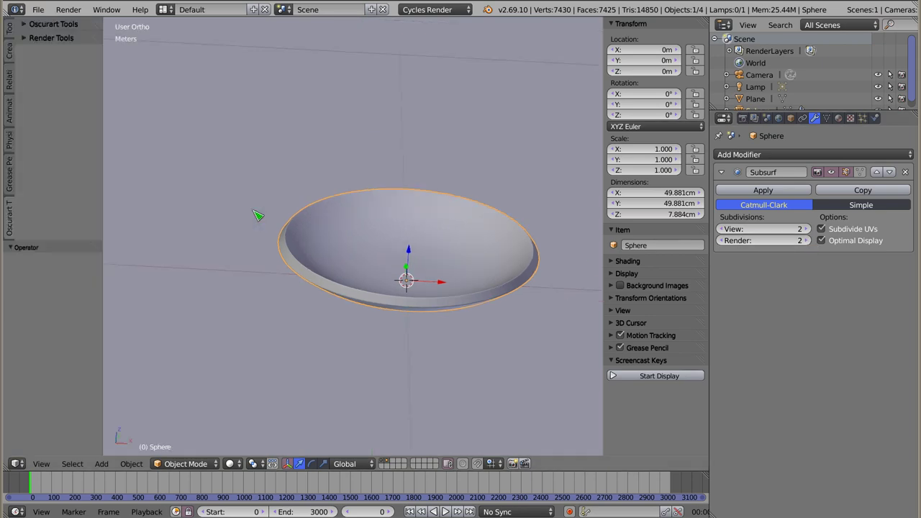
left_click(14, 40)
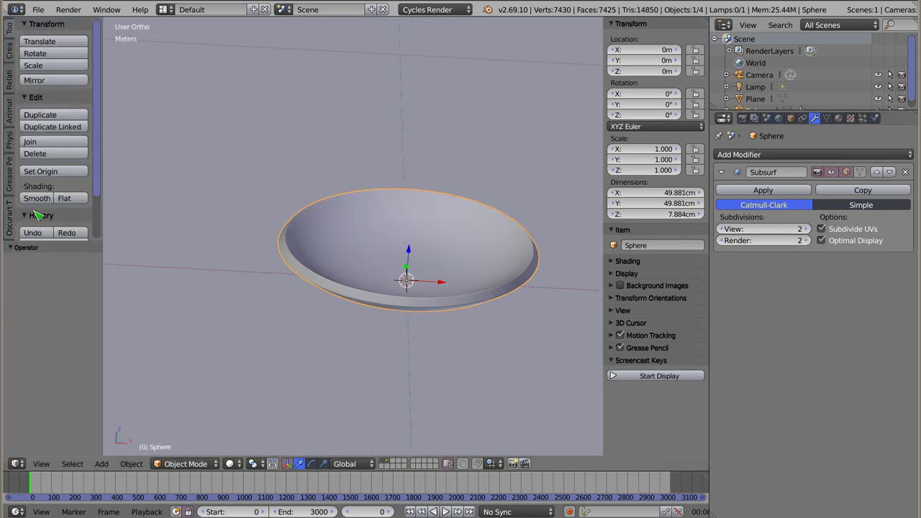
mouse_move(338, 299)
middle_mouse_down()
mouse_move(421, 227)
mouse_move(322, 195)
mouse_move(323, 226)
mouse_move(361, 257)
mouse_move(161, 9)
middle_mouse_up()
key("KP_1")
type("zkiełko zegarka")
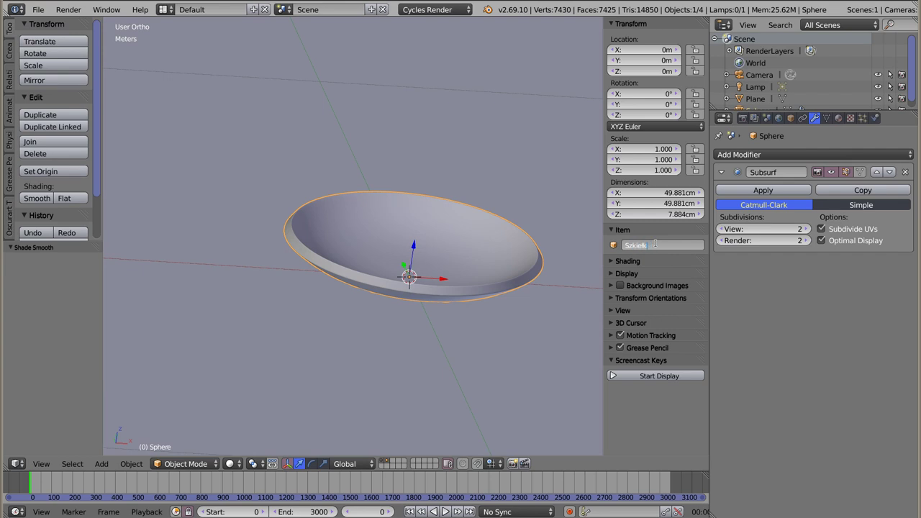
- Name the dish 'Szkiełko zegarkowe' and give it a new default material
type("we")
key("Return")
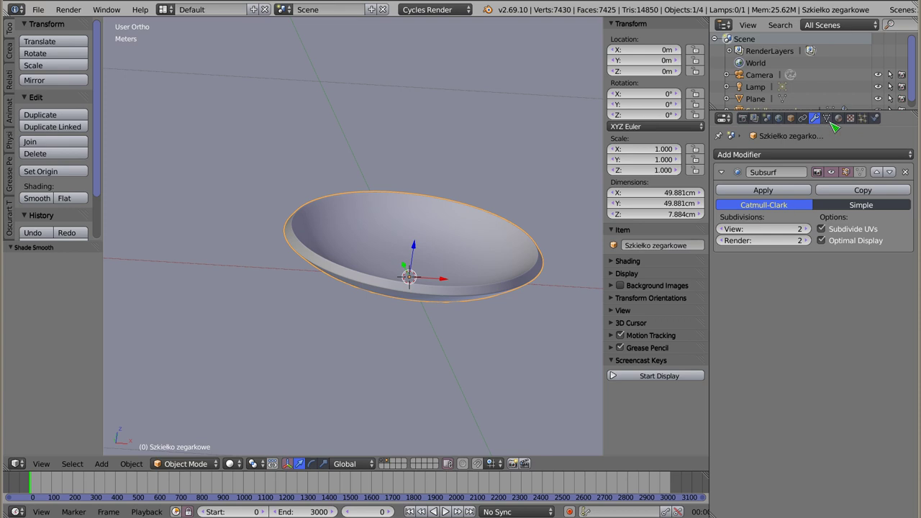
left_click(838, 118)
left_click(791, 192)
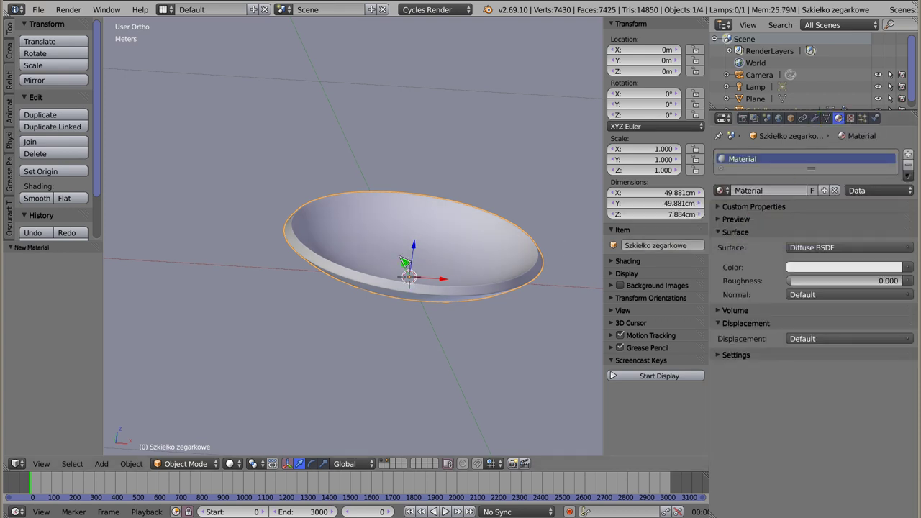
key("shift+F1")
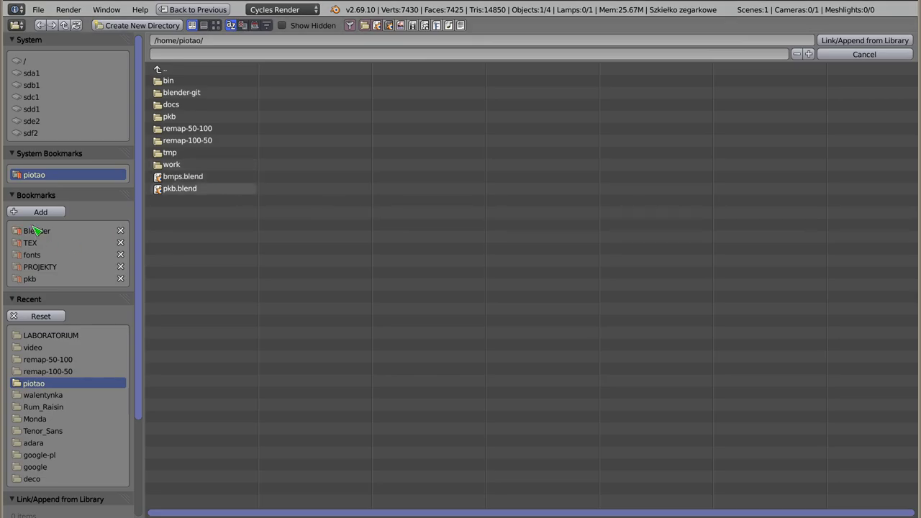
- Append the Szkło Szalka Petriego material from LABORATORIUM/szalka-petriego.blend
left_click(52, 337)
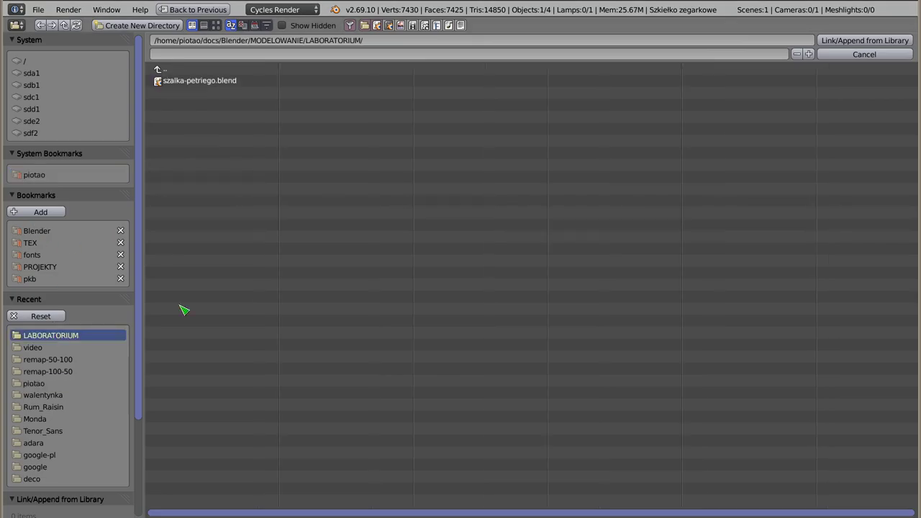
left_click(193, 81)
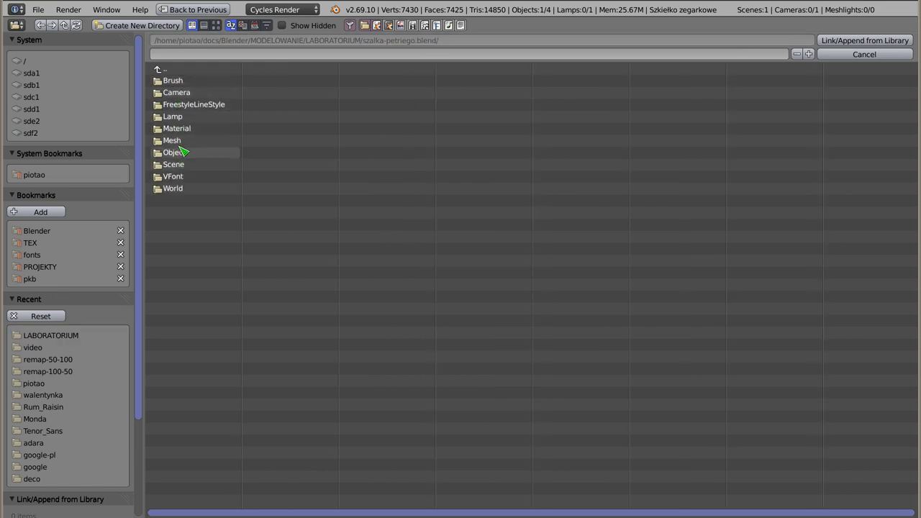
left_click(184, 129)
left_click(195, 85)
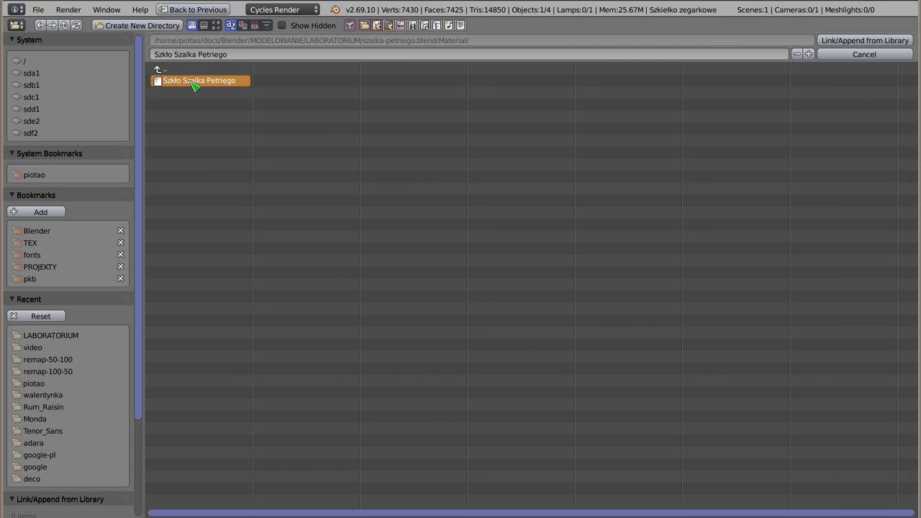
left_click(864, 40)
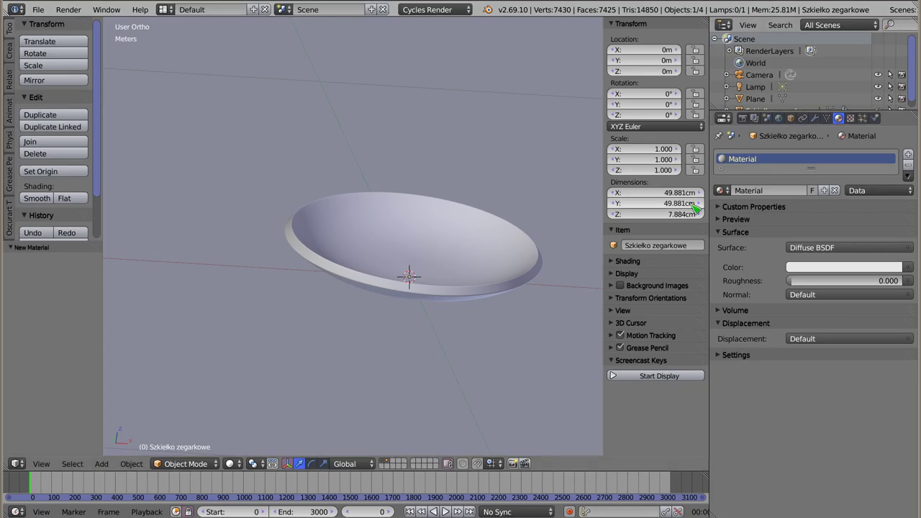
- Assign the appended material to the dish and rename it 'Szkło Szkiełko Zegarkowe'
left_click(725, 190)
left_click(741, 225)
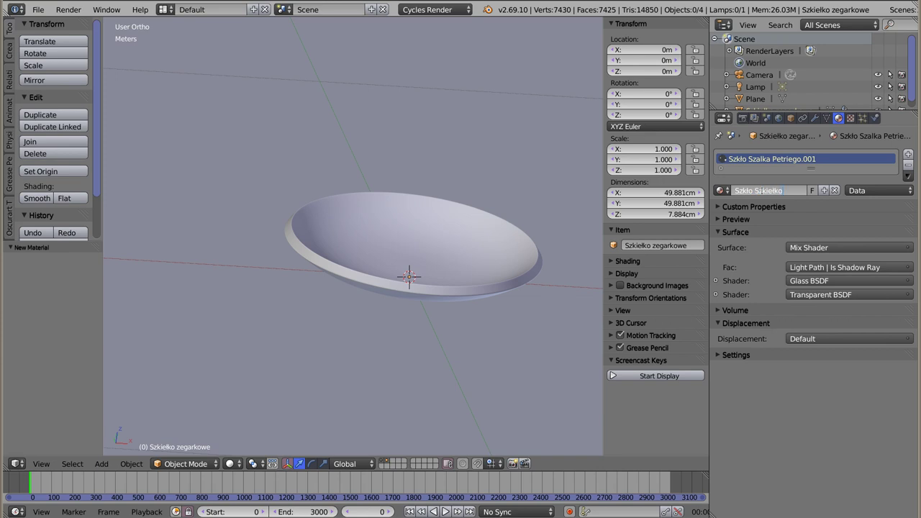
key("Return")
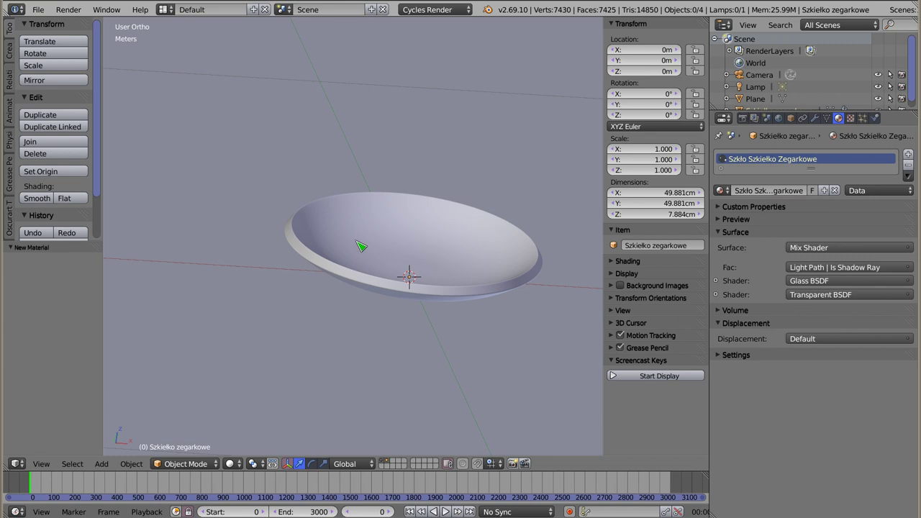
left_click(164, 10)
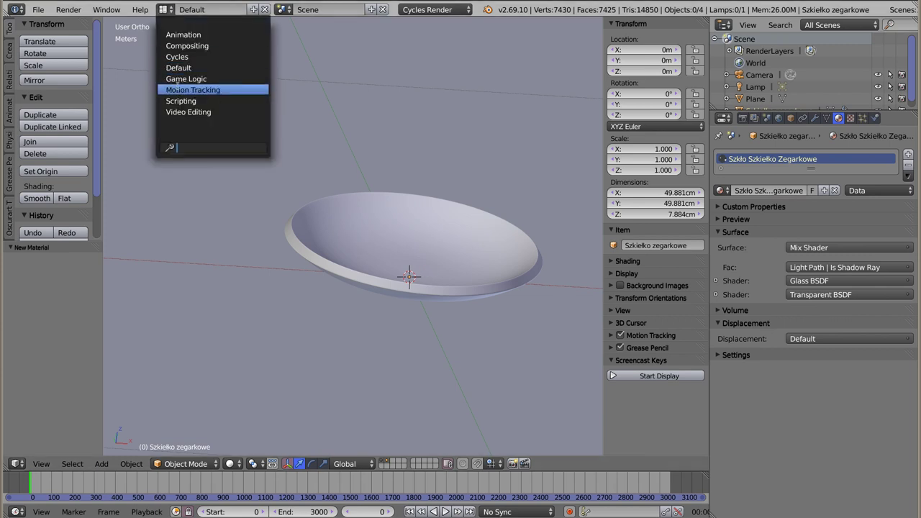
- Switch to the Cycles screen layout and bring the dish into the right view
left_click(178, 57)
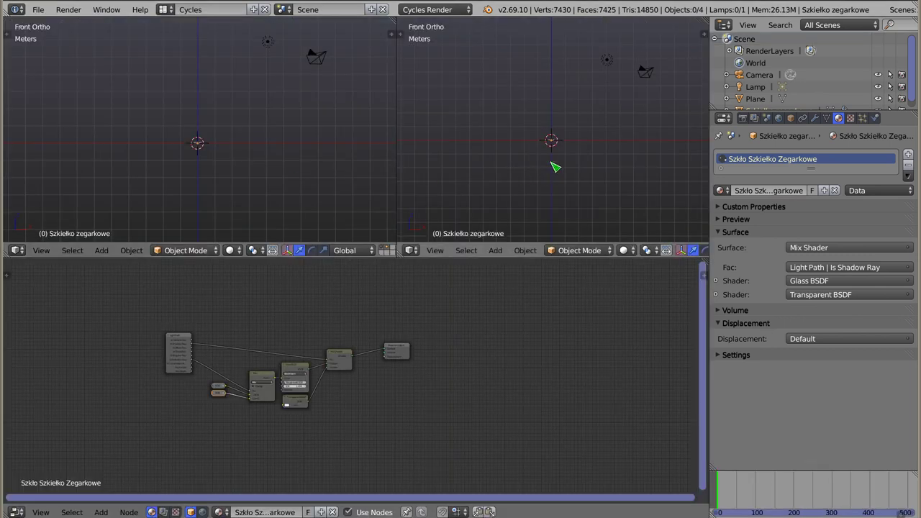
key("KP_0")
middle_click_drag(553, 157, 553, 149)
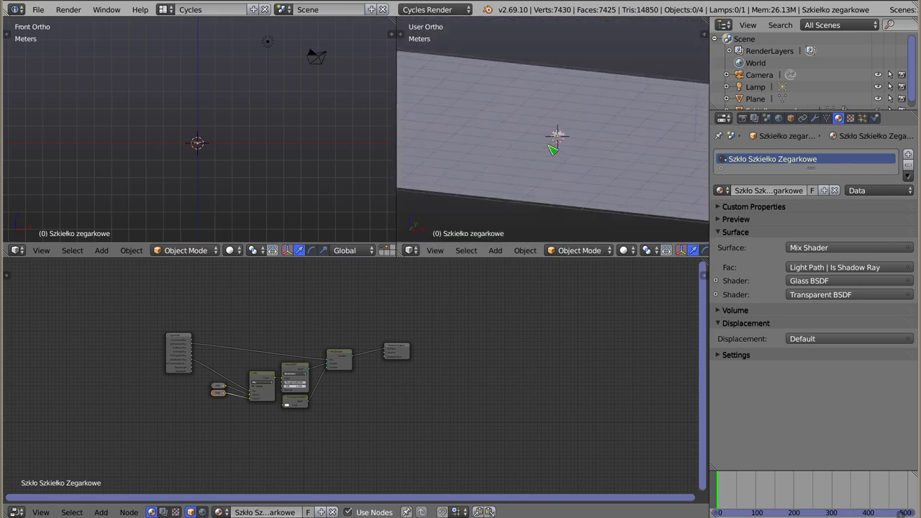
scroll(552, 149, "down", 5)
mouse_move(539, 165)
middle_mouse_down()
mouse_move(538, 189)
mouse_move(536, 162)
middle_mouse_up()
- Make the lamp a node-based Sun with emission strength 3
right_click(267, 45)
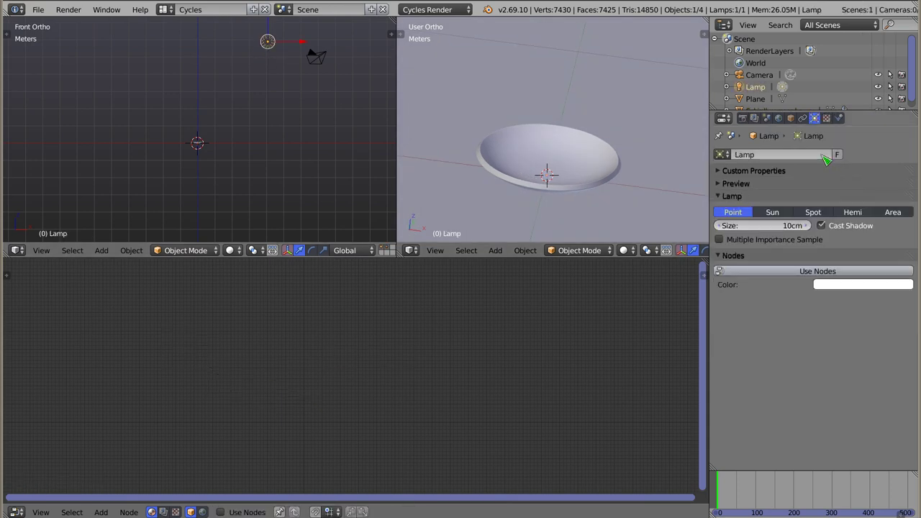
left_click(772, 212)
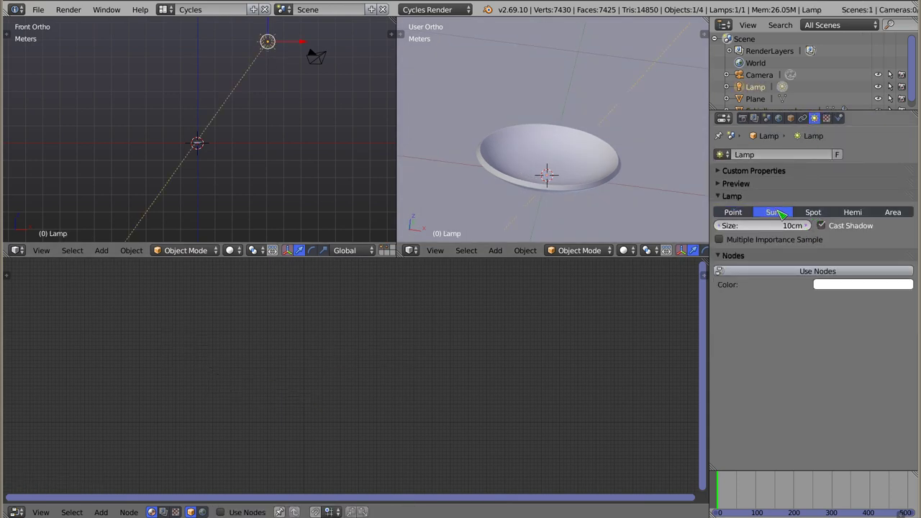
left_click(816, 271)
left_click(842, 303)
type("3")
key("Return")
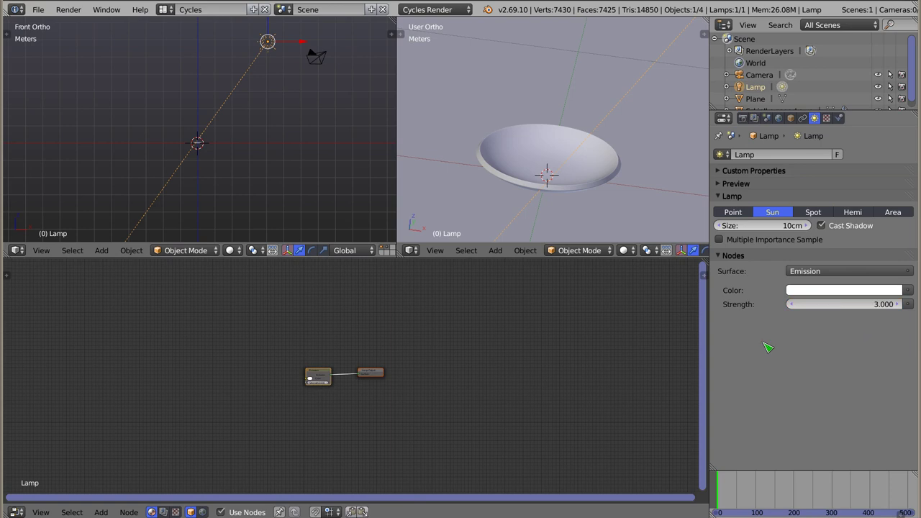
- Turn on the rendered Cycles preview and frame the glass dish in it
key("shift+z")
scroll(547, 167, "up", 3)
scroll(559, 209, "up", 3)
scroll(547, 130, "down", 2)
right_click(212, 143)
key("KP_Decimal")
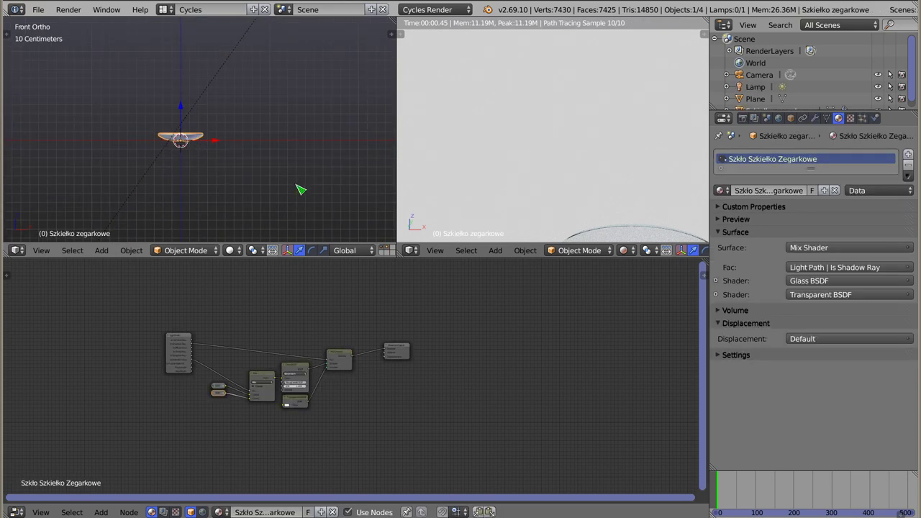
- Orbit and zoom the rendered view around the glass dish
key("KP_Decimal")
scroll(576, 160, "up", 3)
middle_click_drag(586, 175, 586, 206)
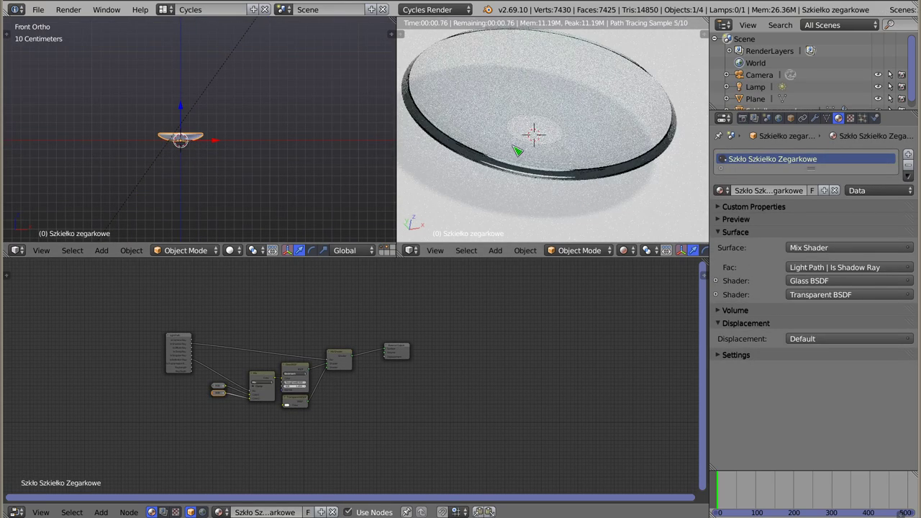
middle_click_drag(515, 152, 594, 213)
mouse_move(523, 222)
middle_mouse_down()
mouse_move(561, 124)
mouse_move(654, 173)
mouse_move(672, 163)
middle_mouse_up()
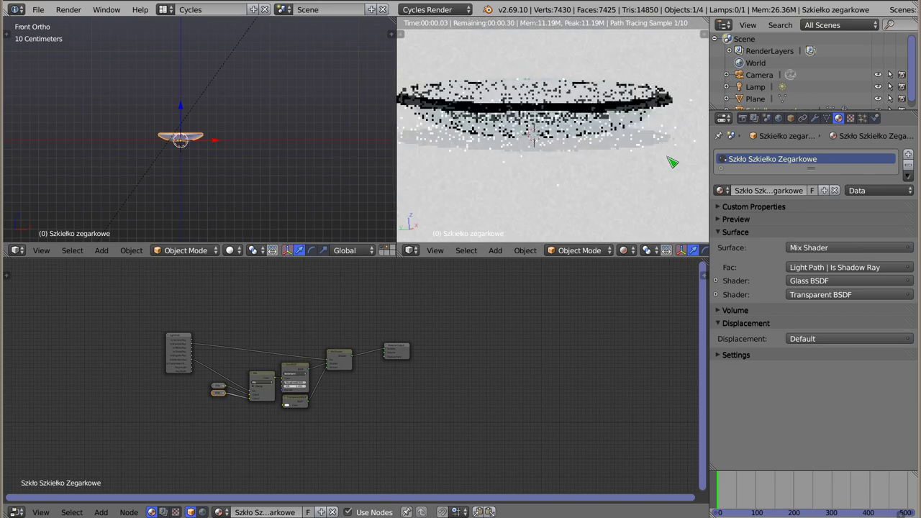
mouse_move(539, 139)
middle_mouse_down()
mouse_move(582, 139)
mouse_move(578, 177)
middle_mouse_up()
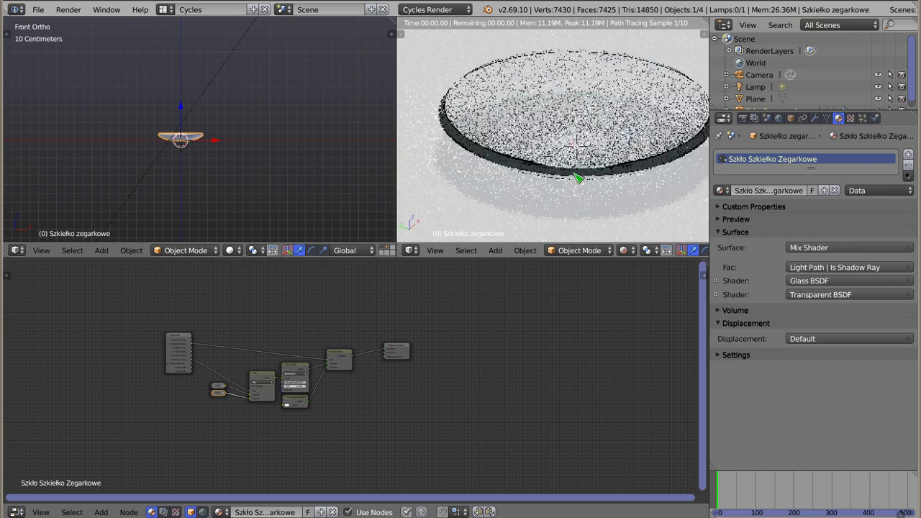
scroll(202, 144, "up", 3)
scroll(147, 164, "up", 6)
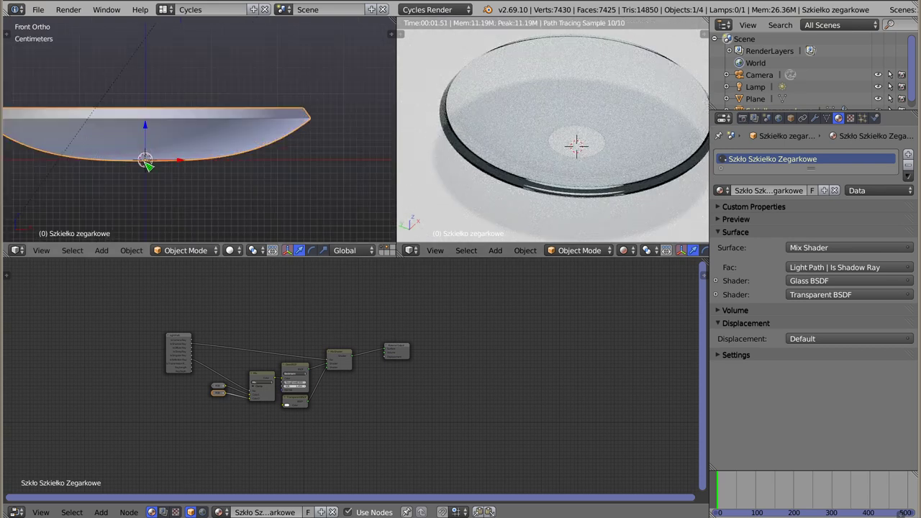
scroll(146, 145, "up", 4)
- Raise the glass dish about 0.56 mm and re-zoom to check it
mouse_move(150, 147)
left_mouse_down()
mouse_move(156, 139)
mouse_move(158, 147)
left_mouse_up()
left_click(154, 146)
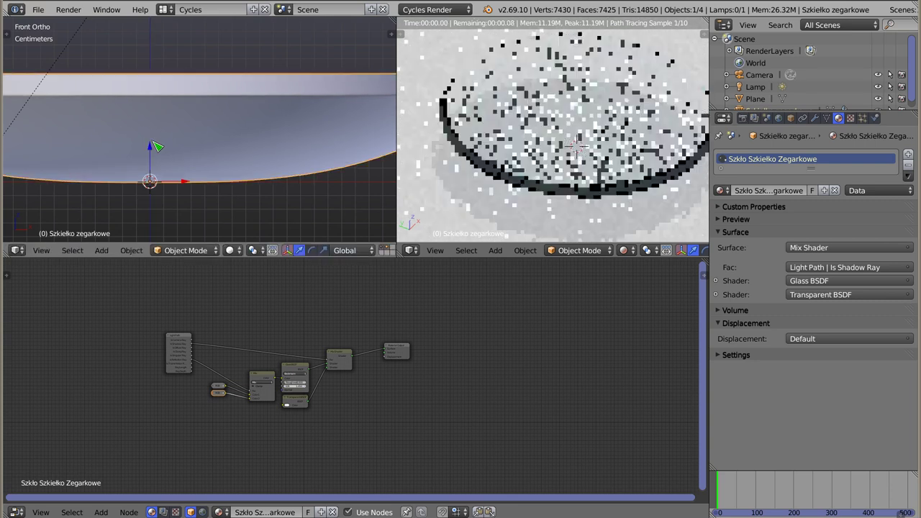
scroll(606, 154, "down", 2)
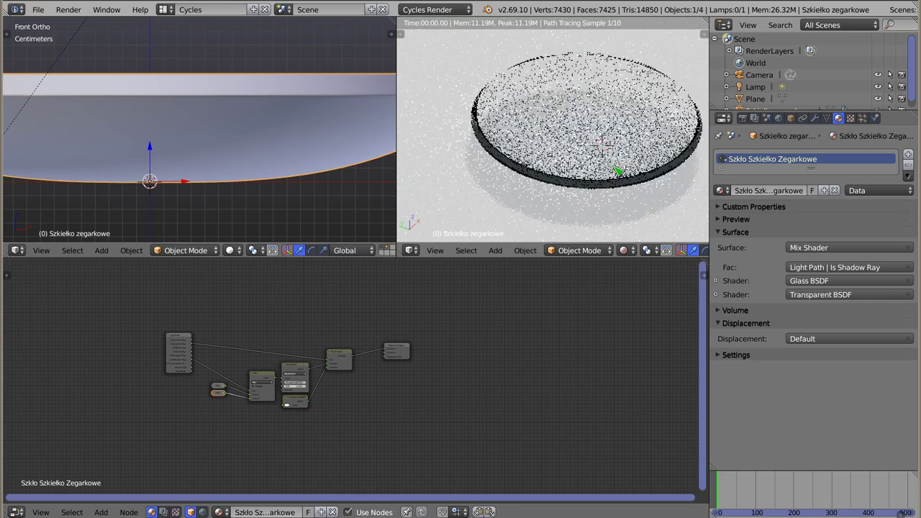
scroll(607, 180, "down", 2)
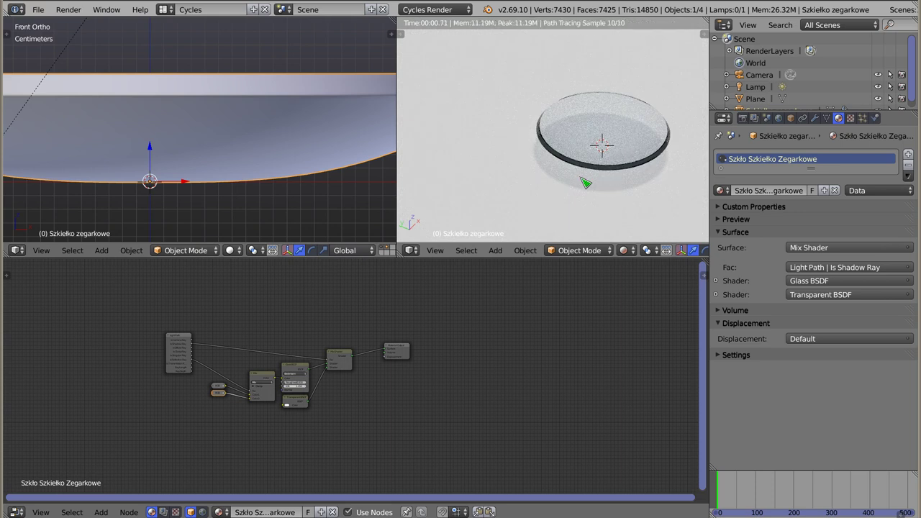
scroll(278, 405, "up", 2)
scroll(323, 389, "up", 2)
- Darken the Transparent BSDF colour slightly and adjust the RGB node's red value
scroll(369, 377, "up", 1)
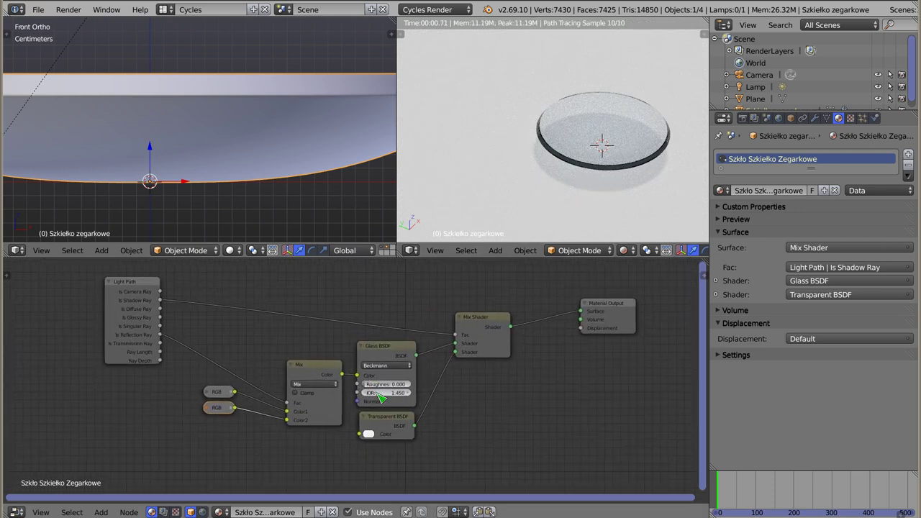
left_click(370, 434)
scroll(397, 409, "down", 1)
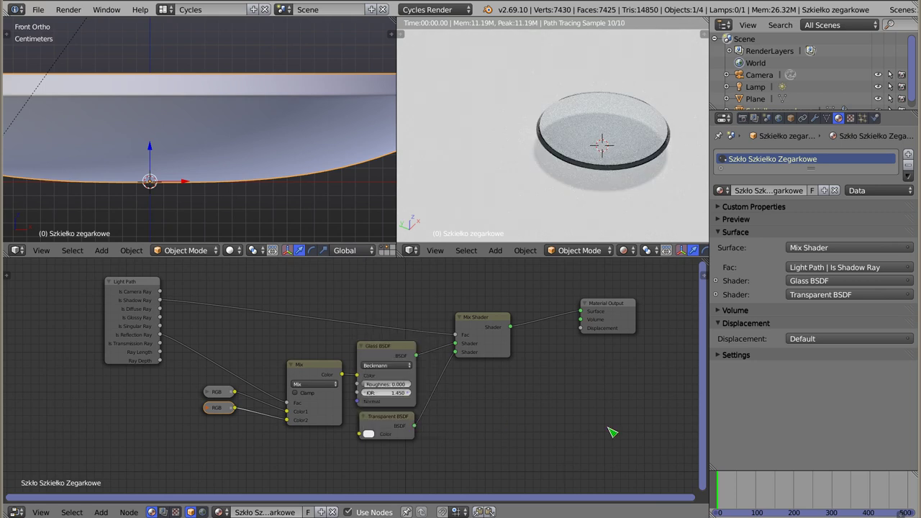
left_click(209, 408)
scroll(232, 447, "up", 2)
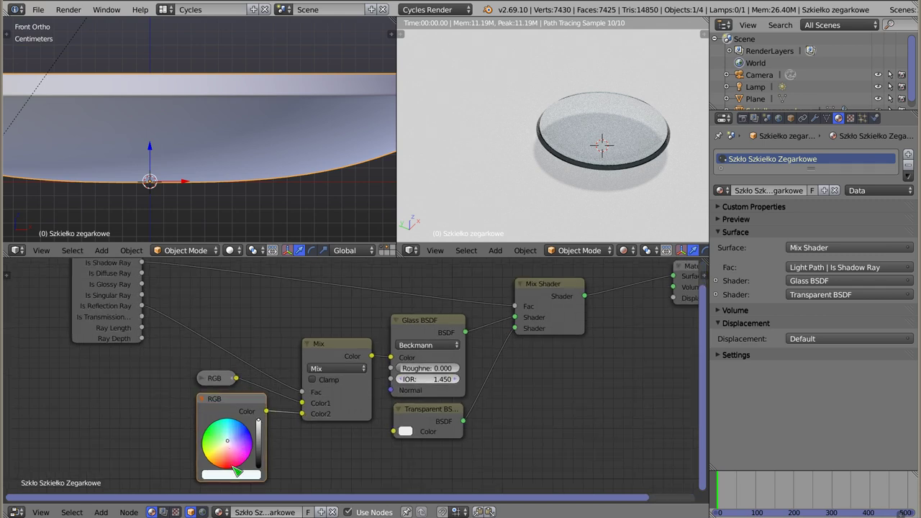
left_click(241, 481)
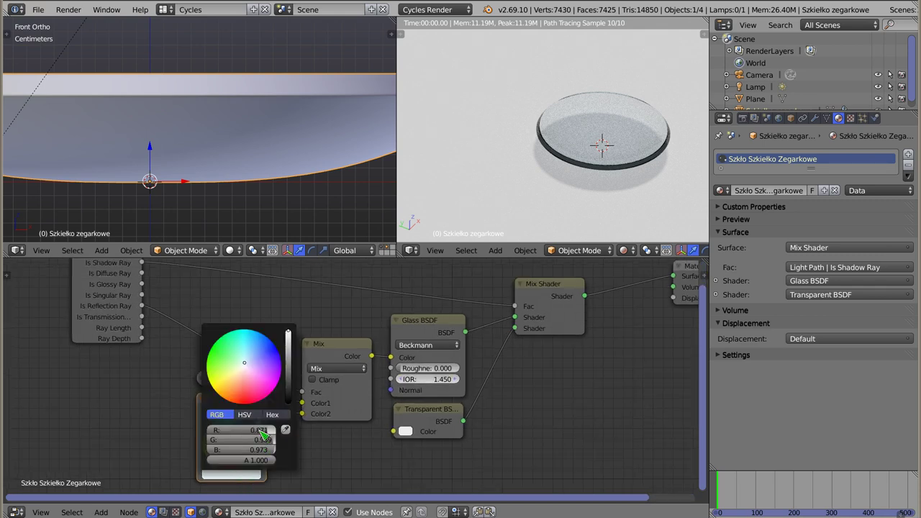
left_click_drag(263, 433, 266, 430)
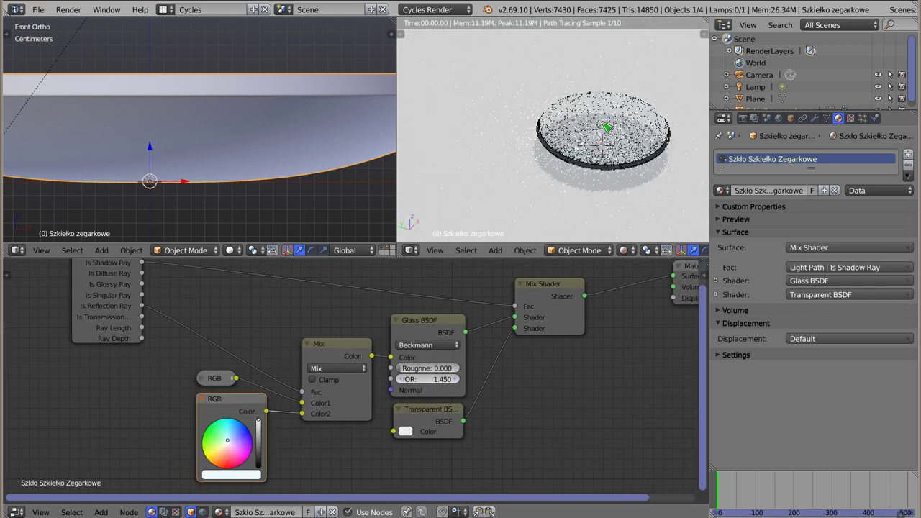
- Orbit the Cycles preview to inspect the clear glass dish from several angles
middle_click_drag(605, 132, 589, 144)
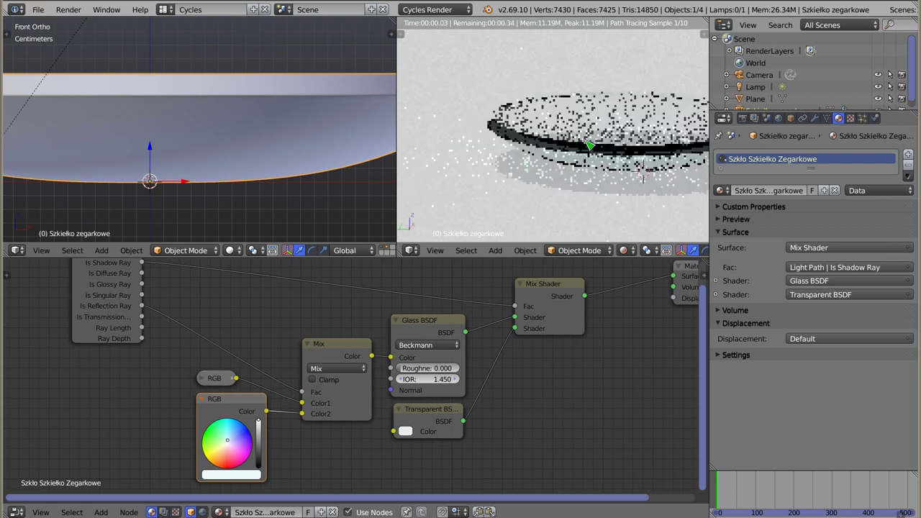
scroll(588, 144, "up", 3)
middle_click_drag(612, 207, 577, 206)
scroll(558, 161, "down", 2)
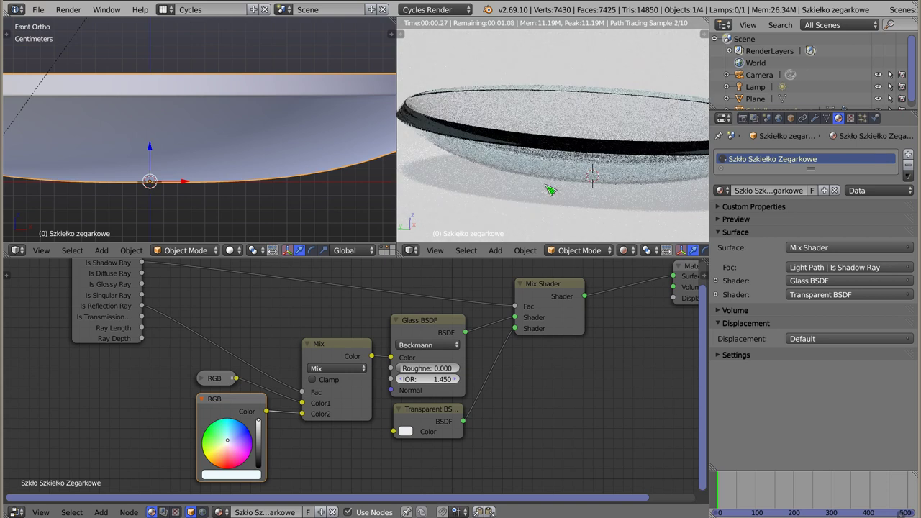
scroll(559, 161, "down", 2)
mouse_move(538, 128)
middle_mouse_down()
mouse_move(531, 173)
mouse_move(567, 173)
mouse_move(612, 144)
mouse_move(597, 163)
mouse_move(577, 139)
mouse_move(523, 155)
mouse_move(540, 177)
middle_mouse_up()
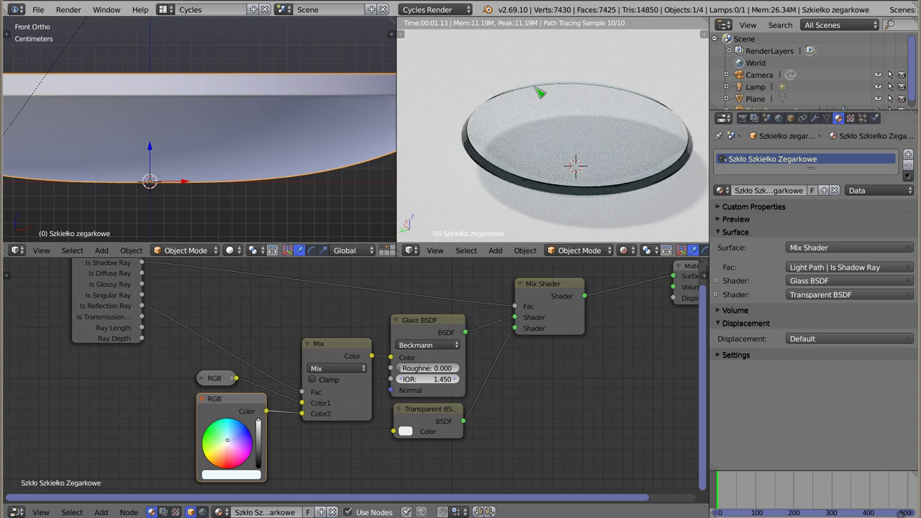
middle_click_drag(545, 166, 582, 147)
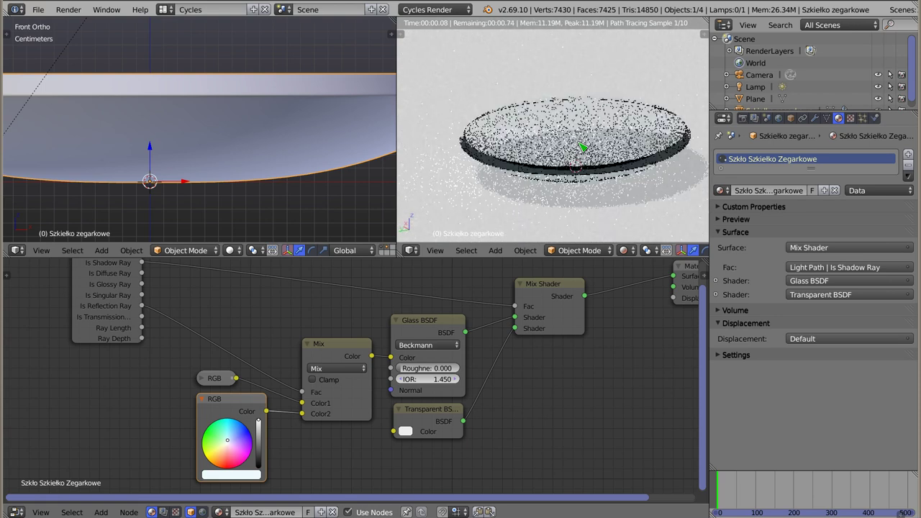
middle_click_drag(582, 147, 589, 159)
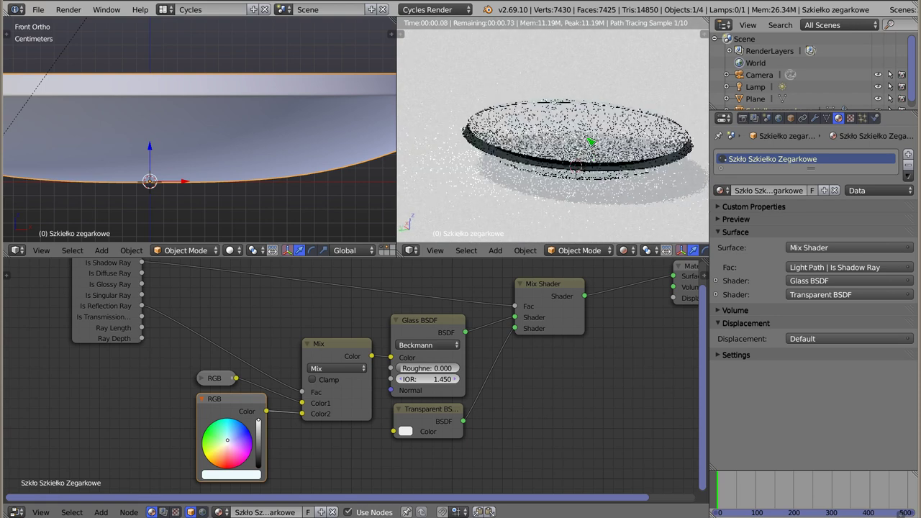
middle_click_drag(487, 148, 525, 185)
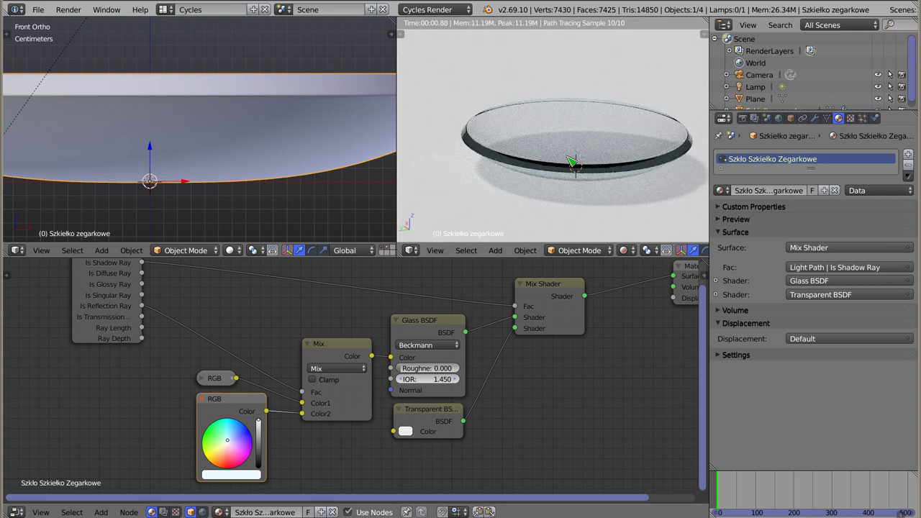
- Save the scene as szkielko-zegarkowe.blend, starting from the existing file's name
key("ctrl+s")
left_click(200, 79)
left_click(168, 52)
type("szkielko-zegarkowe")
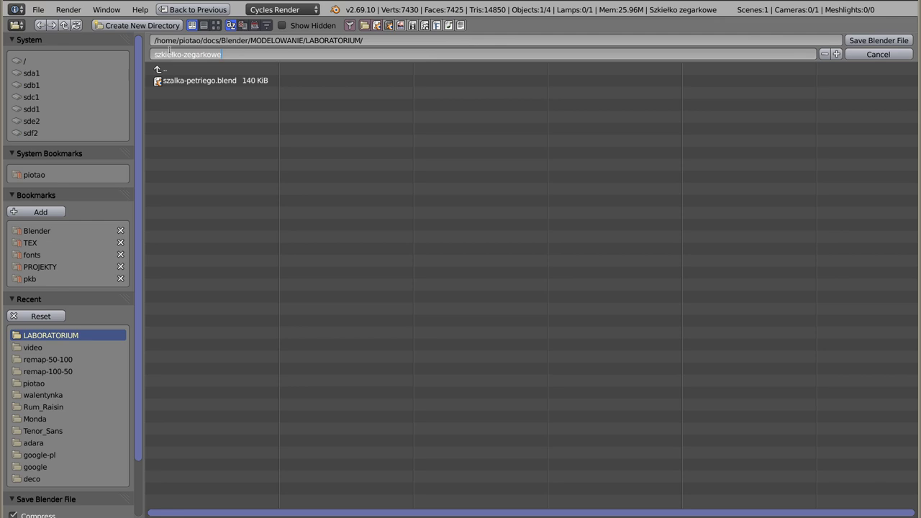
key("Return")
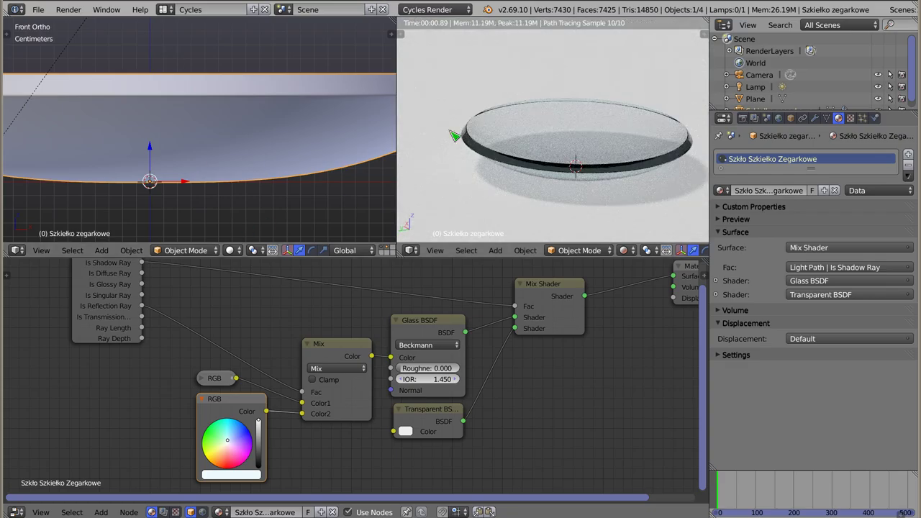